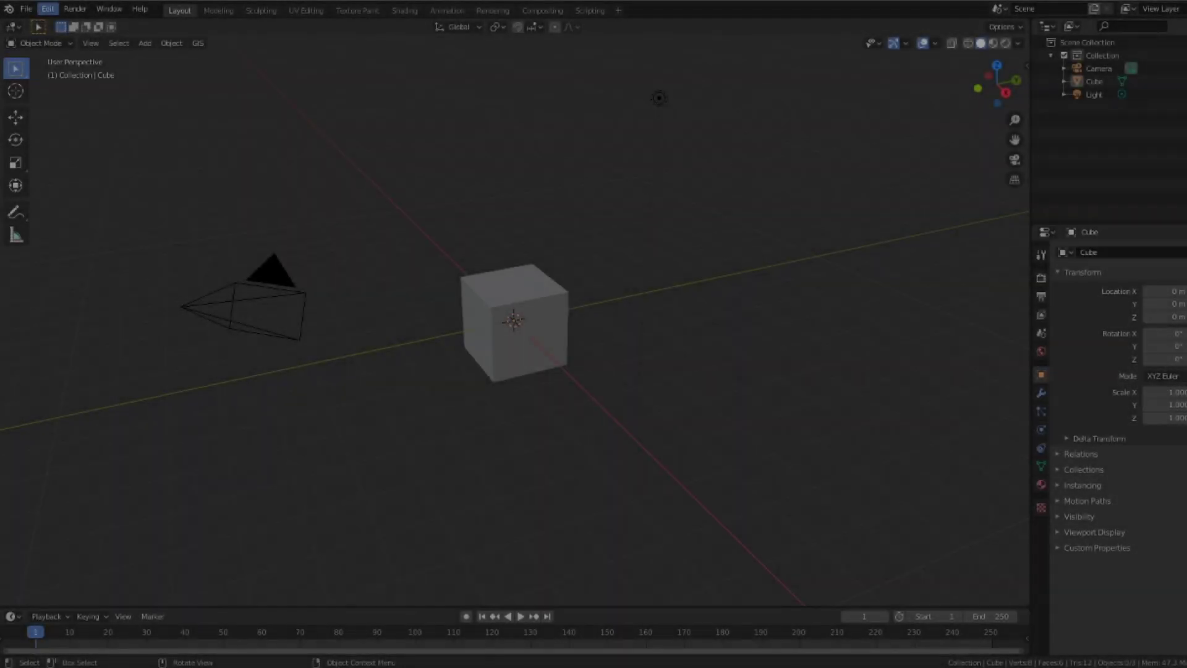
Open the blend file of the VR chat compatible skeleton from the Blender documents folder.
{"action": "left_click", "coordinate": [26, 9]}
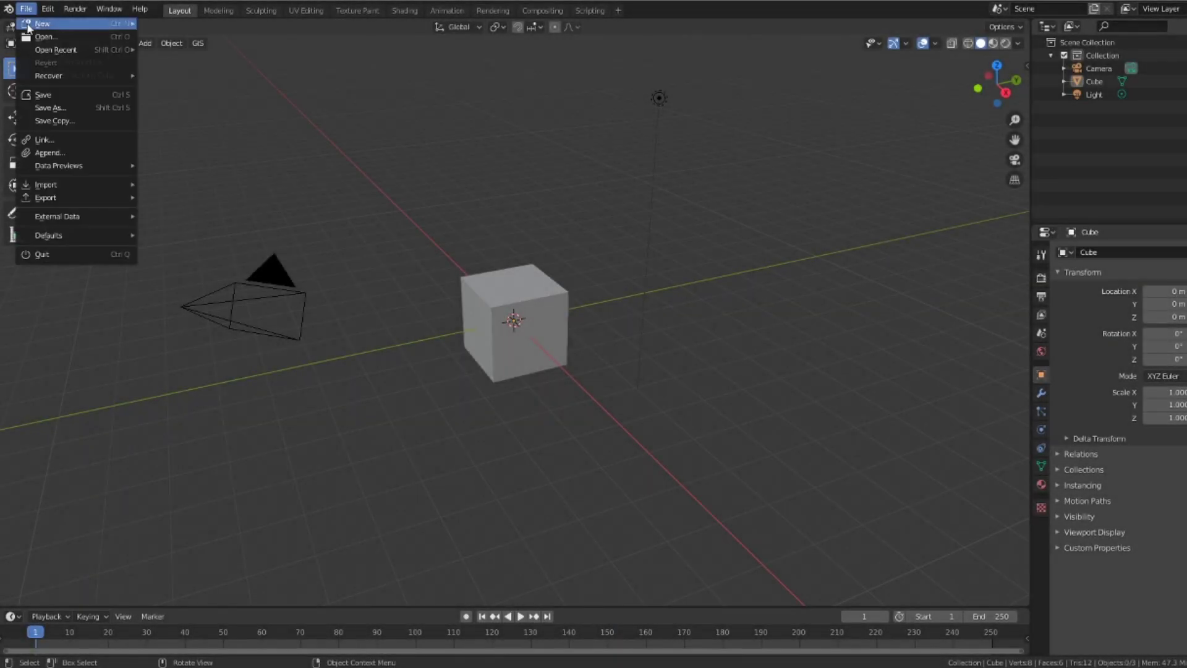
{"action": "left_click", "coordinate": [75, 39]}
{"action": "left_click", "coordinate": [650, 351]}
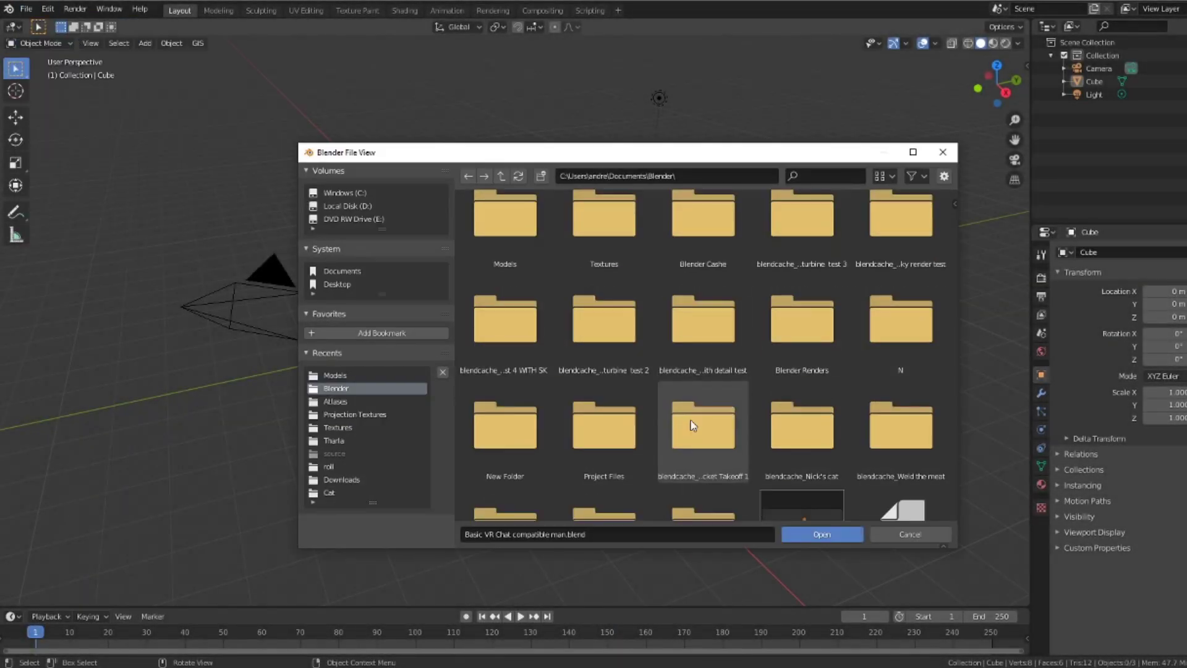
{"action": "scroll", "coordinate": [690, 419], "scroll_direction": "down", "scroll_amount": 3}
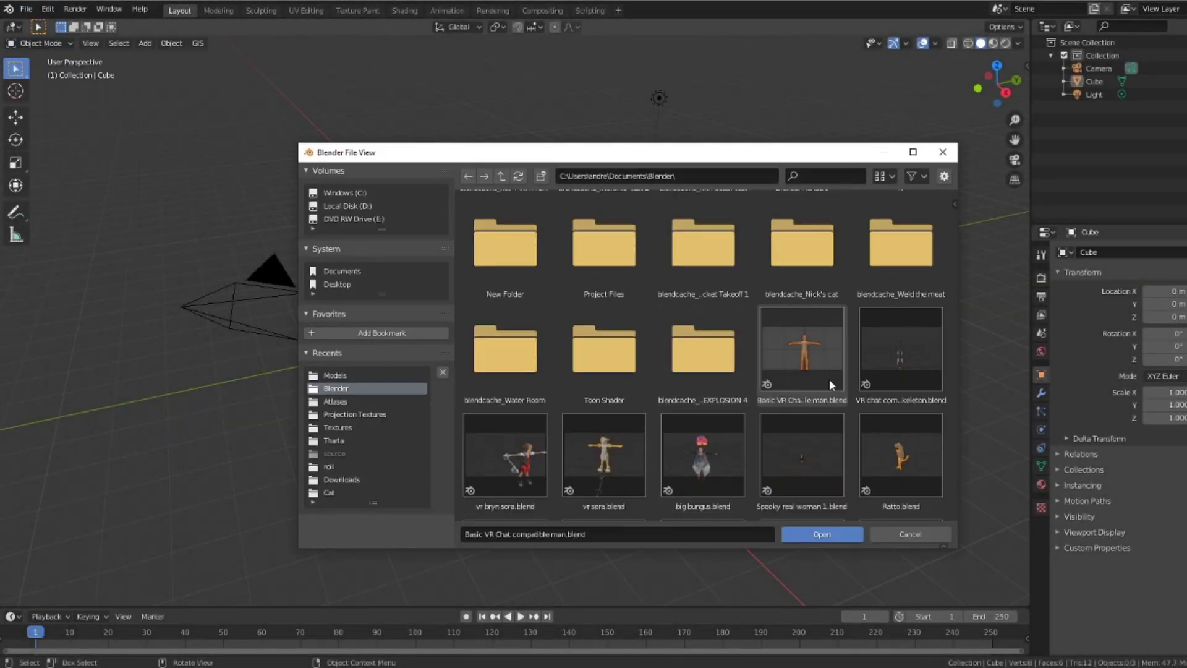
{"action": "double_click", "coordinate": [883, 377]}
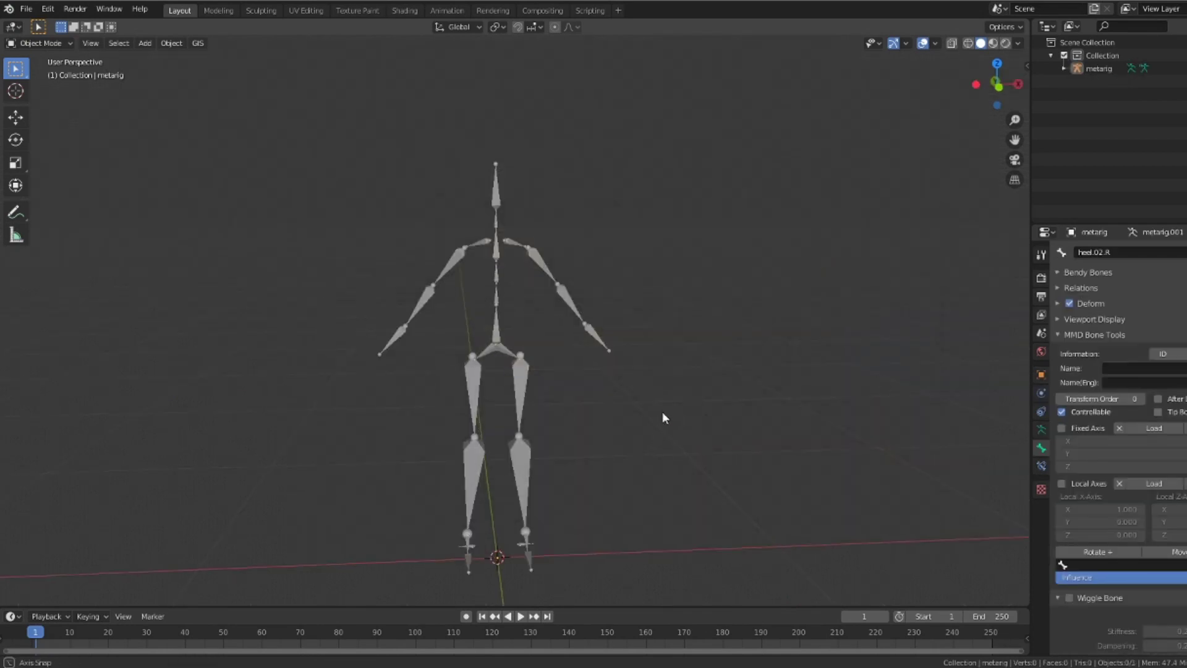
{"action": "scroll", "coordinate": [683, 422], "scroll_direction": "down", "scroll_amount": 3}
{"action": "middle_click_drag", "start_coordinate": [681, 445], "coordinate": [684, 421]}
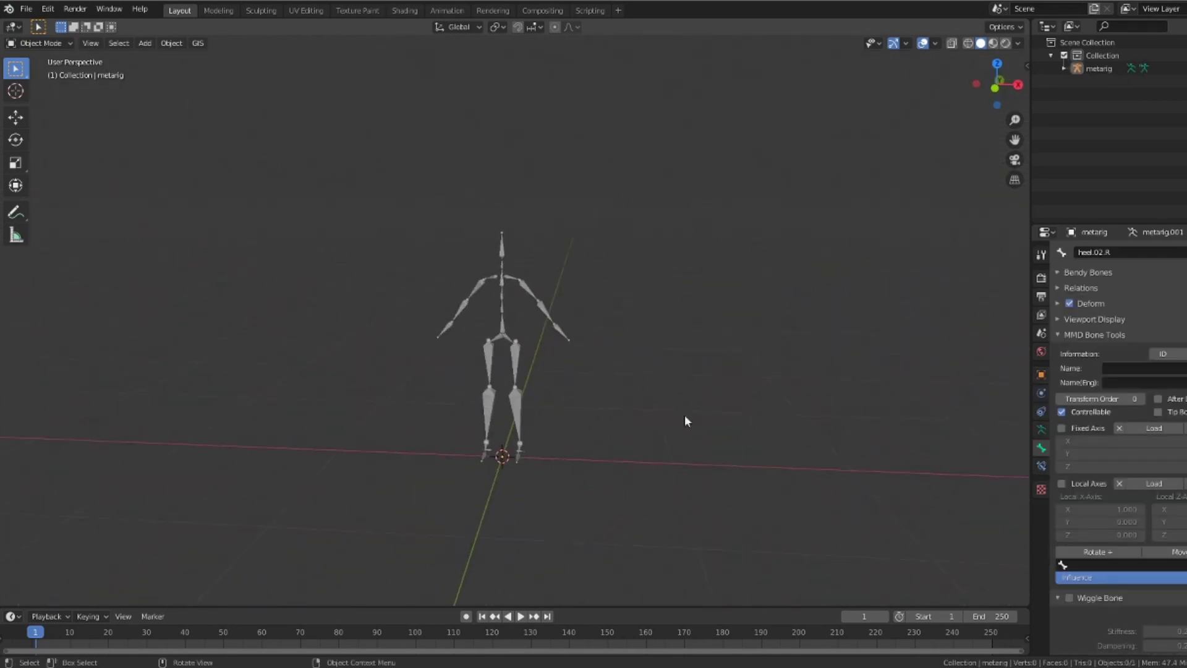
Paste the copied humanoid model into the skeleton scene, viewed from the front.
{"action": "left_click", "coordinate": [994, 88]}
{"action": "key", "text": "ctrl+v"}
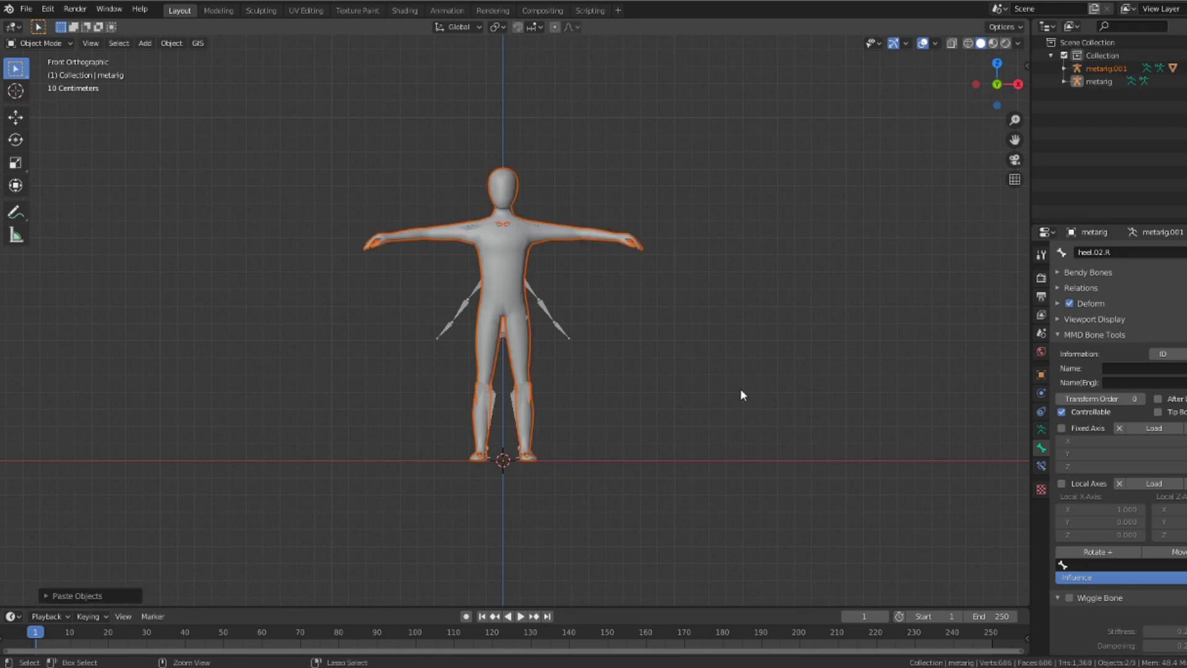
{"action": "scroll", "coordinate": [636, 328], "scroll_direction": "up", "scroll_amount": 3}
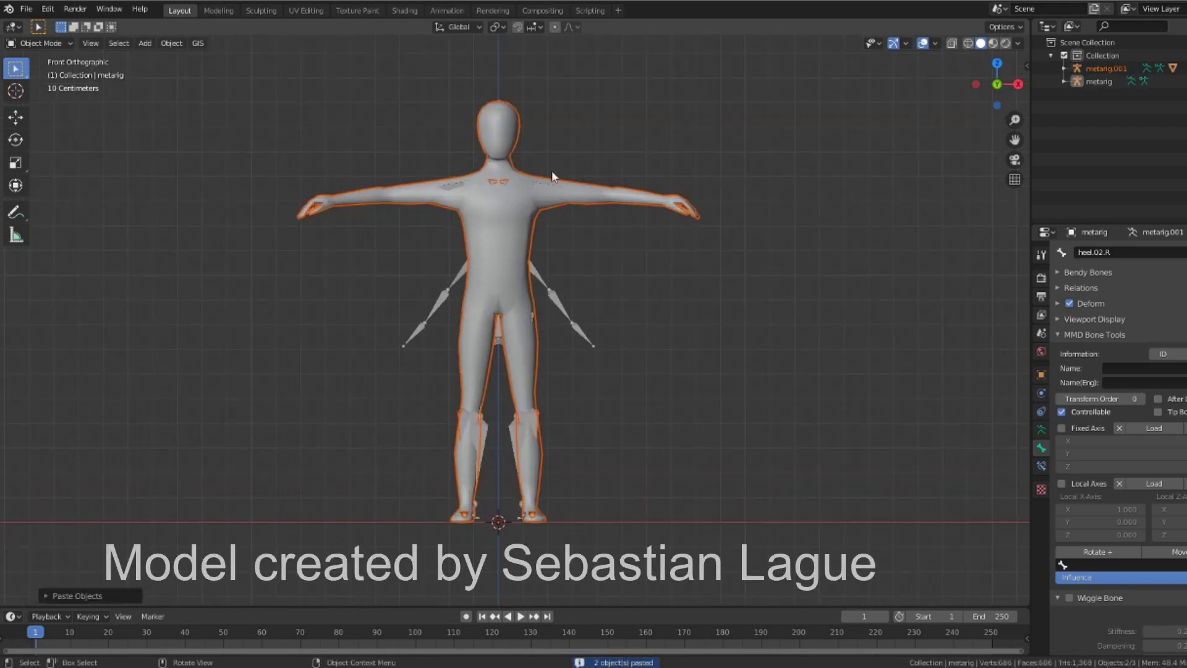
Delete the armature that came with the pasted model, keeping its body mesh and the original metarig.
{"action": "left_click", "coordinate": [461, 185]}
{"action": "left_click", "coordinate": [458, 188]}
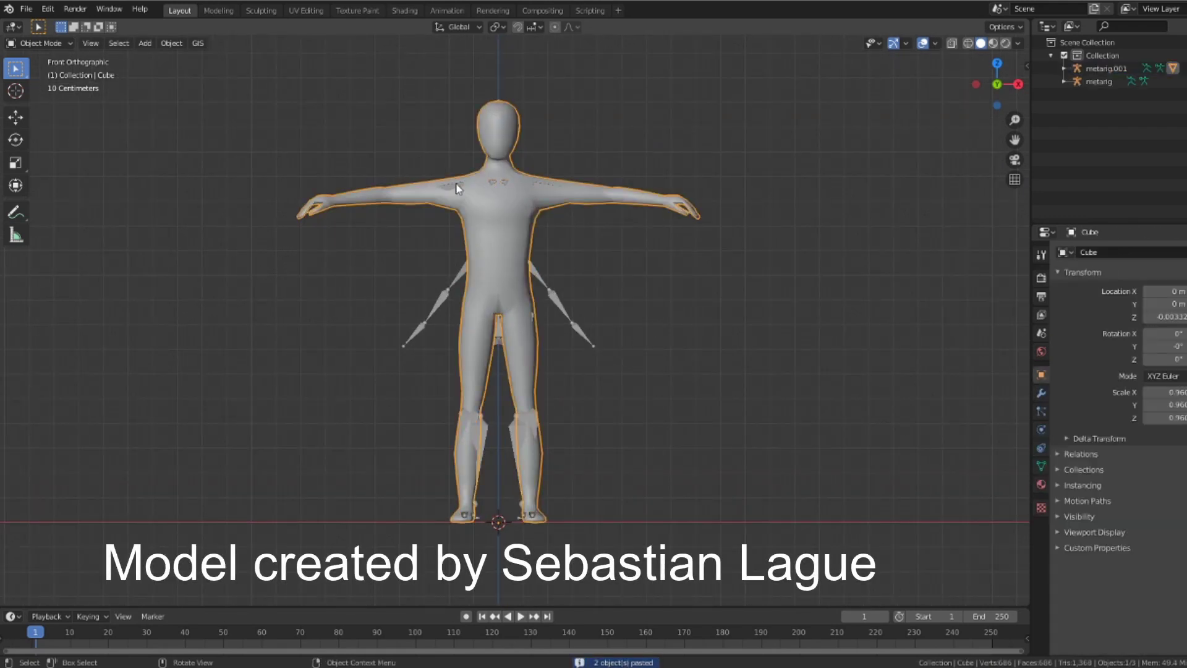
{"action": "left_click", "coordinate": [458, 187]}
{"action": "key", "text": "Delete"}
{"action": "left_click", "coordinate": [458, 188]}
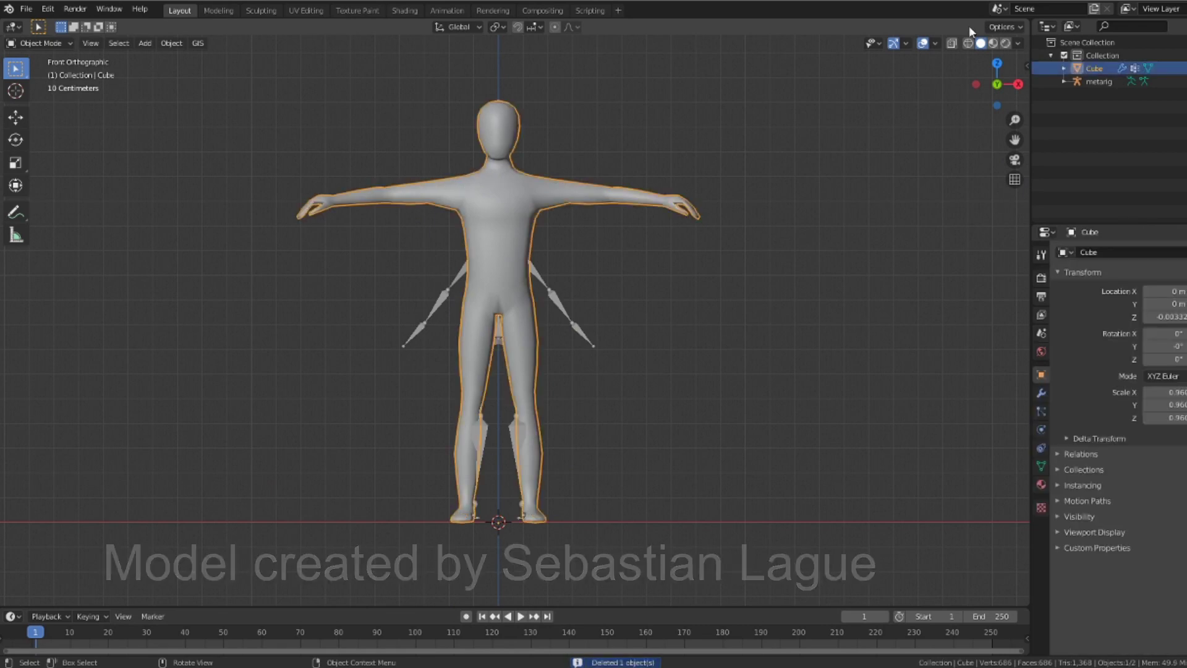
Enable X-ray in solid shading and scale the body mesh to about 0.79 to match the skeleton's height.
{"action": "left_click", "coordinate": [992, 42]}
{"action": "left_click", "coordinate": [951, 43]}
{"action": "left_click", "coordinate": [981, 43]}
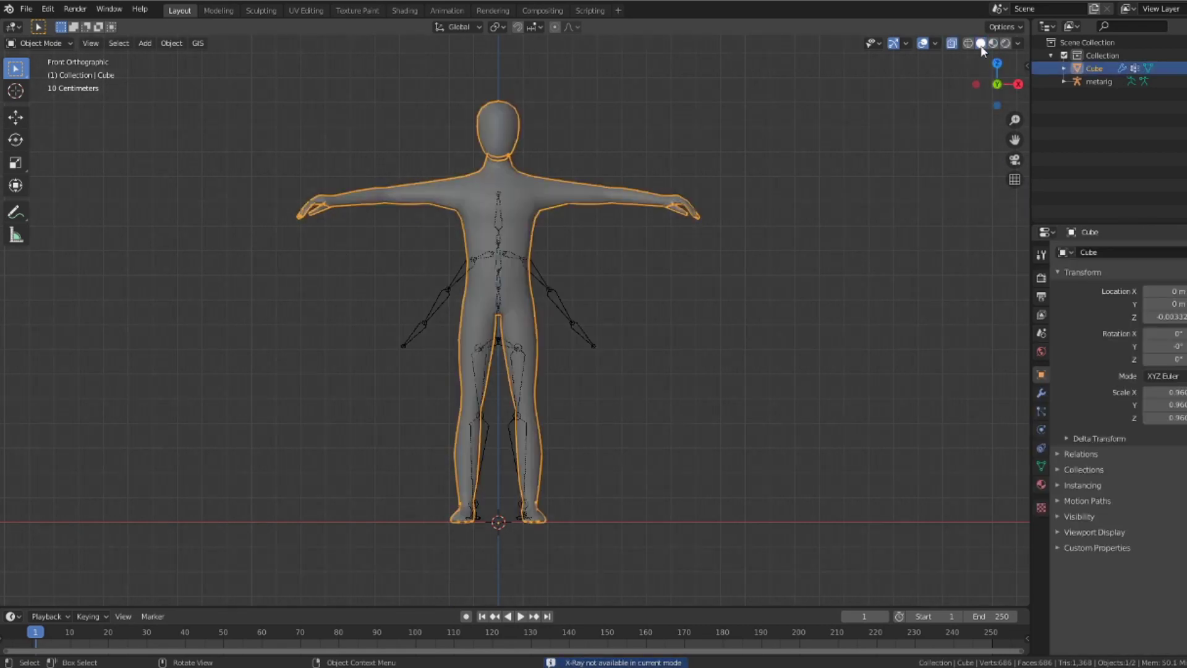
{"action": "key", "text": "s"}
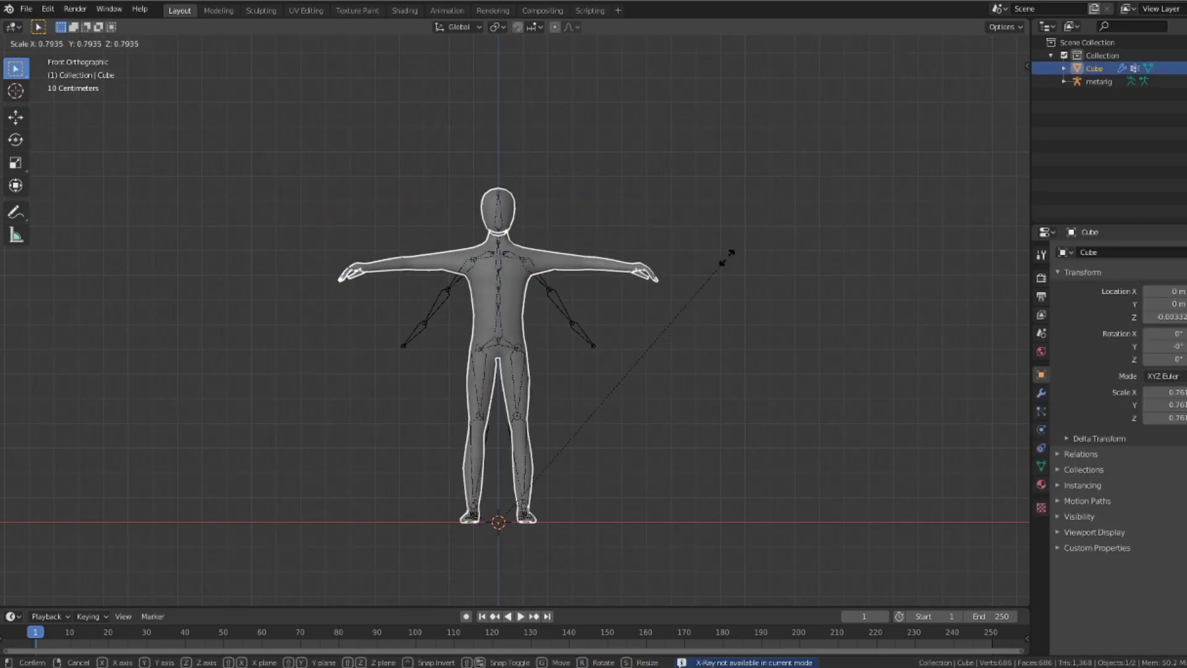
{"action": "left_click", "coordinate": [728, 258]}
Measure a height of about 1.8 m upward from the floor along the character's centre line.
{"action": "left_click", "coordinate": [597, 337]}
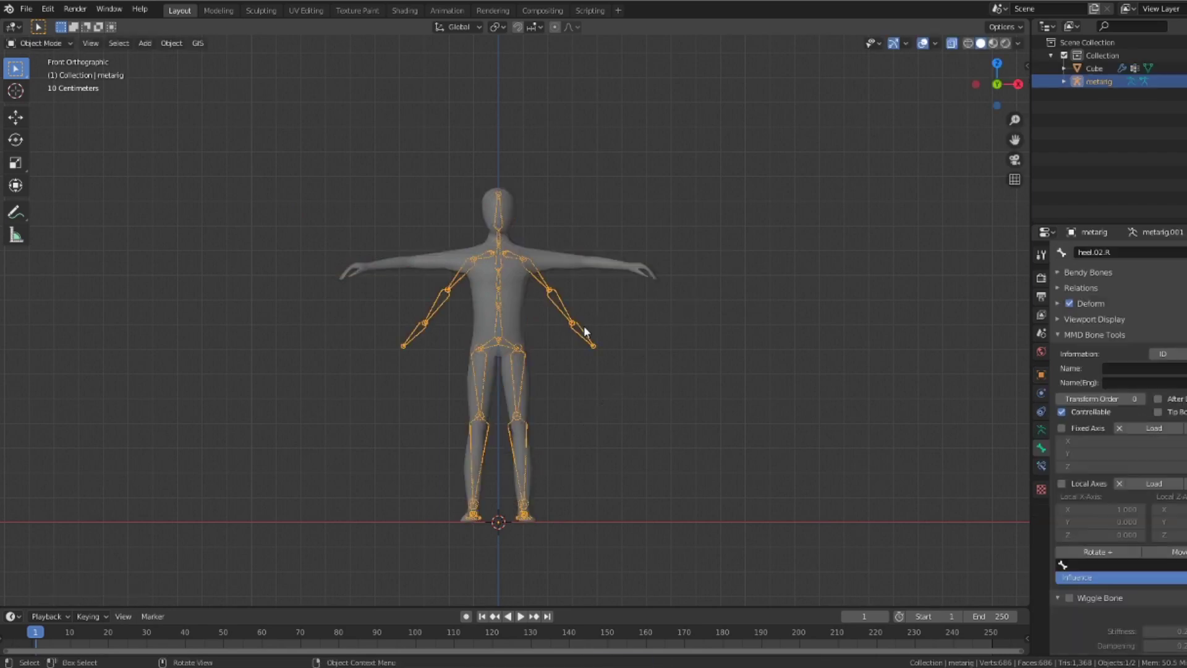
{"action": "scroll", "coordinate": [602, 343], "scroll_direction": "up", "scroll_amount": 2}
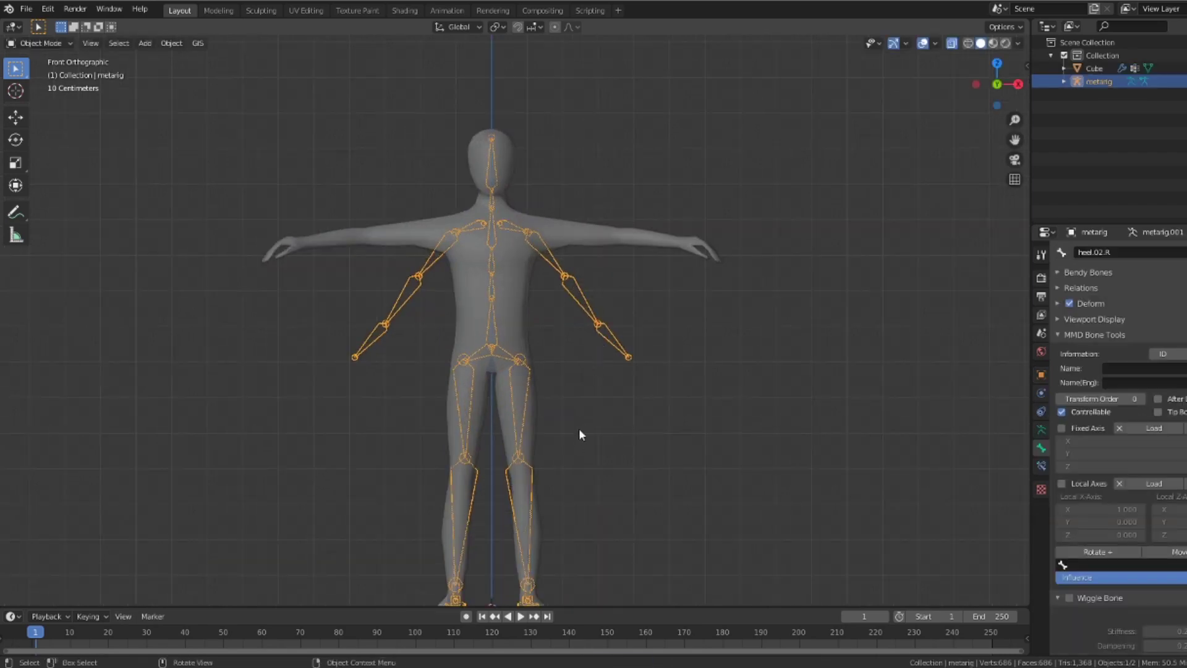
{"action": "left_click_drag", "start_coordinate": [499, 512], "coordinate": [500, 187]}
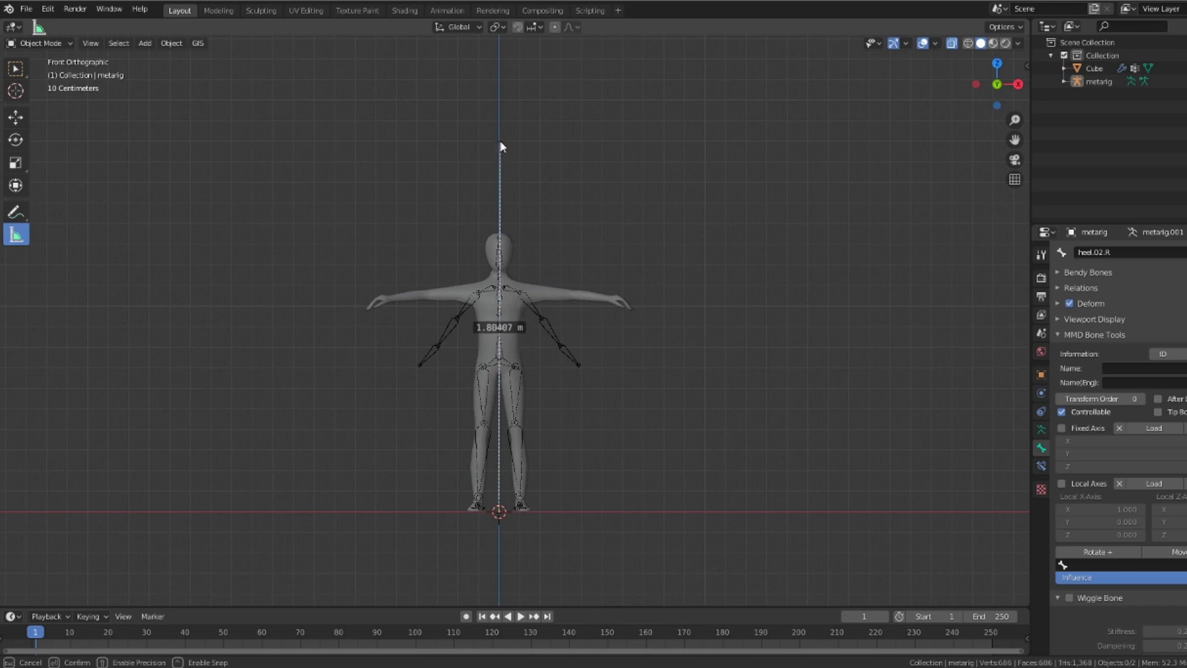
{"action": "left_click_drag", "start_coordinate": [501, 146], "coordinate": [500, 144]}
{"action": "left_click", "coordinate": [25, 75]}
Scale the body mesh and the metarig armature up together, keeping the feet on the floor.
{"action": "left_click_drag", "start_coordinate": [352, 206], "coordinate": [585, 344]}
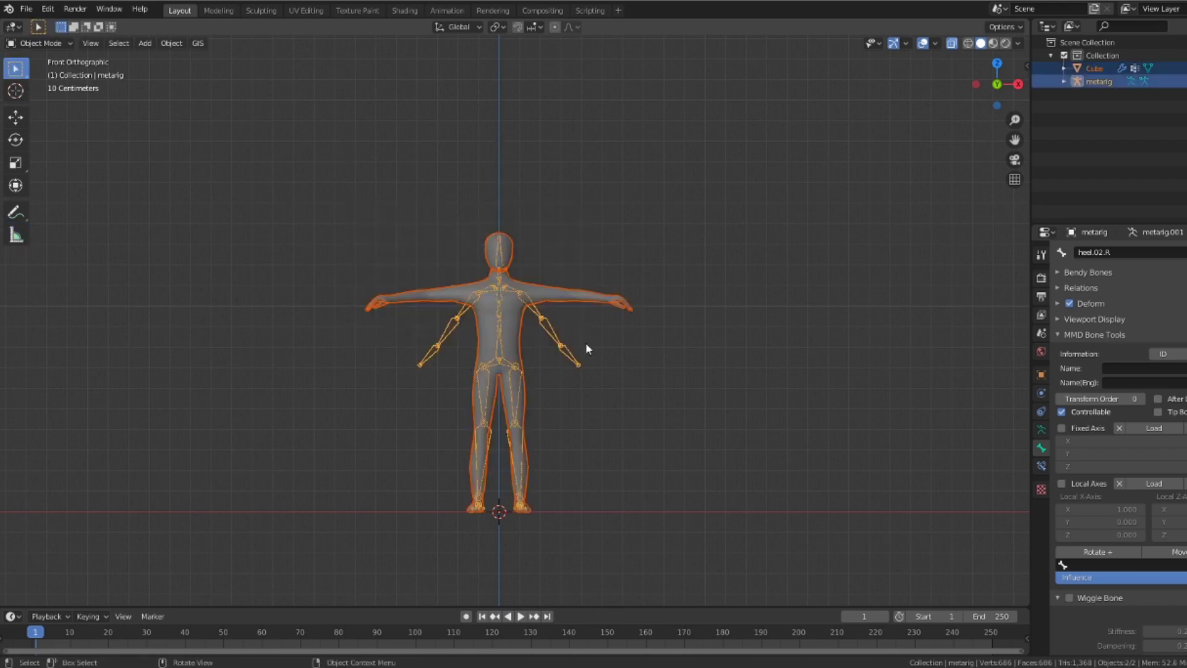
{"action": "key", "text": "s"}
{"action": "left_click", "coordinate": [714, 327]}
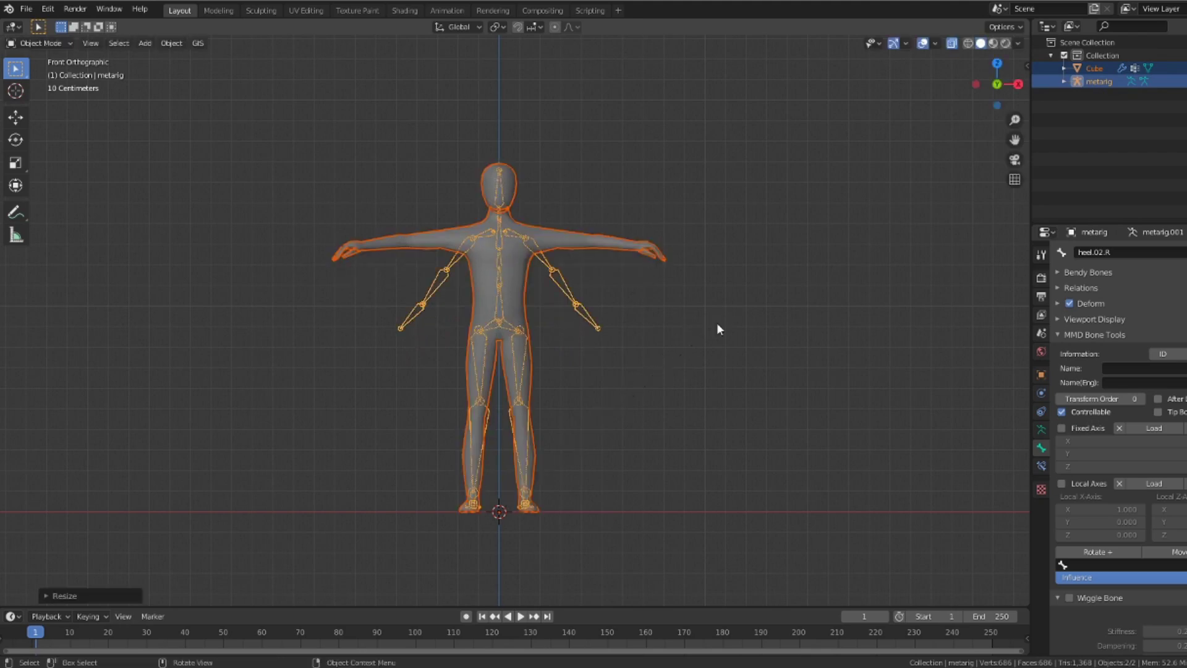
{"action": "scroll", "coordinate": [684, 364], "scroll_direction": "up", "scroll_amount": 2, "text": "shift"}
{"action": "scroll", "coordinate": [684, 364], "scroll_direction": "up", "scroll_amount": 1}
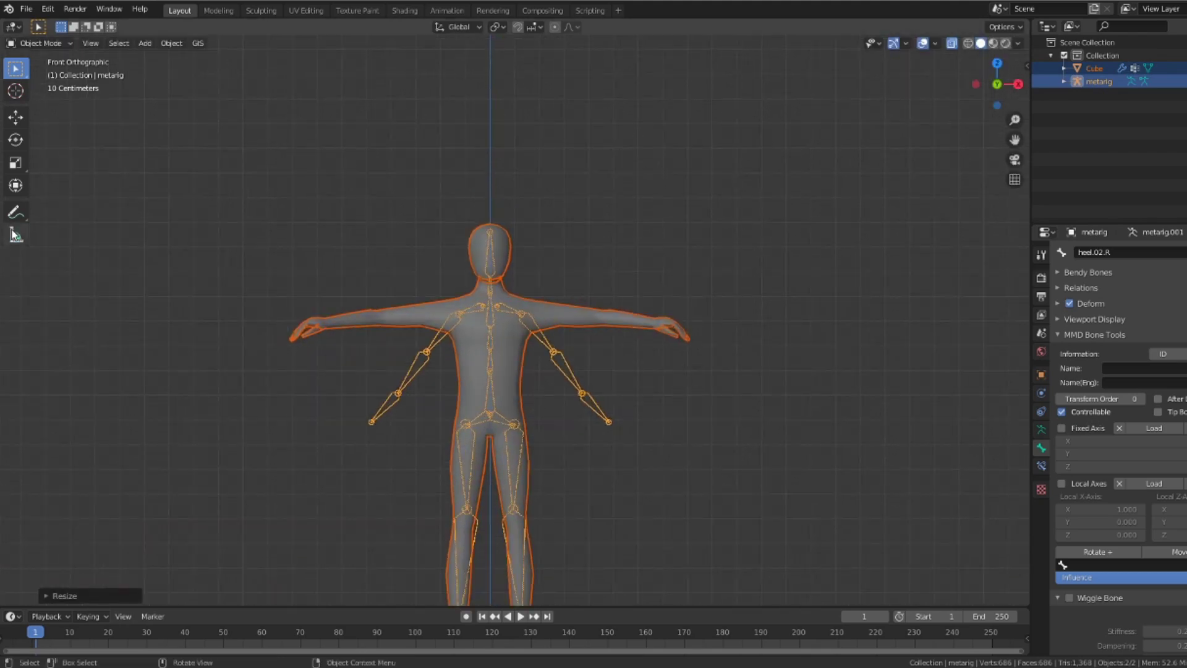
Edit the armature and move the mirrored elbow, wrist and hand-tip joints into the mesh's outstretched arms.
{"action": "key", "text": "Tab"}
{"action": "scroll", "coordinate": [729, 280], "scroll_direction": "up", "scroll_amount": 5}
{"action": "key", "text": "g"}
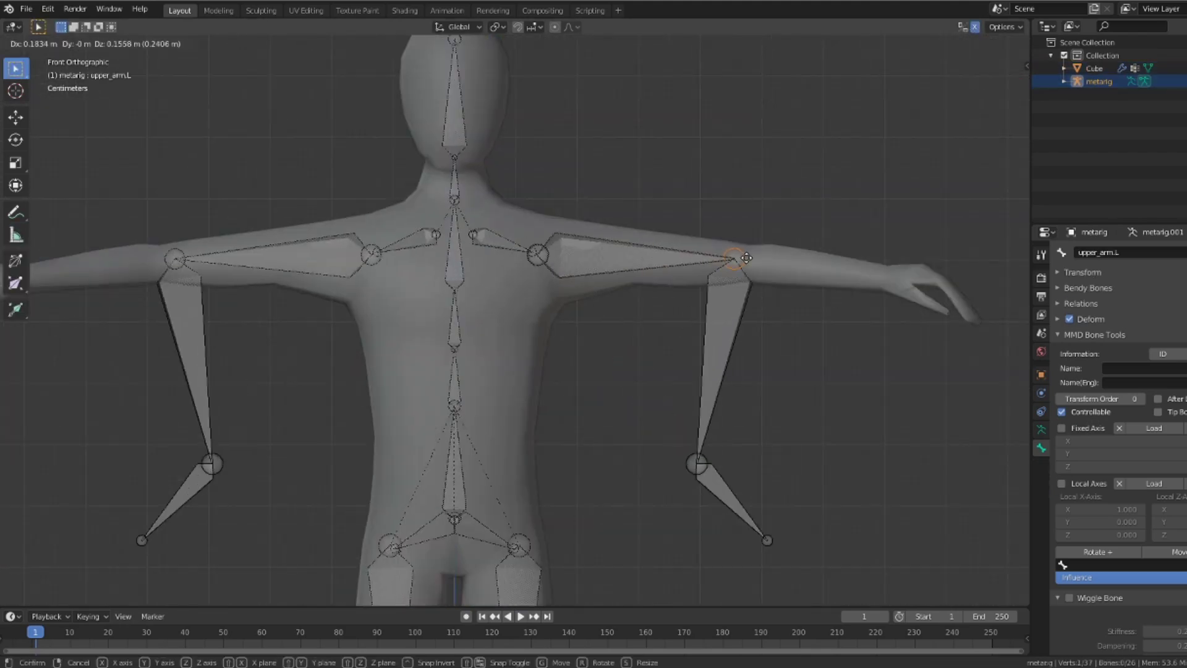
{"action": "left_click", "coordinate": [740, 258]}
{"action": "left_click", "coordinate": [701, 462]}
{"action": "key", "text": "g"}
{"action": "left_click", "coordinate": [890, 278]}
{"action": "left_click", "coordinate": [765, 542]}
{"action": "key", "text": "g"}
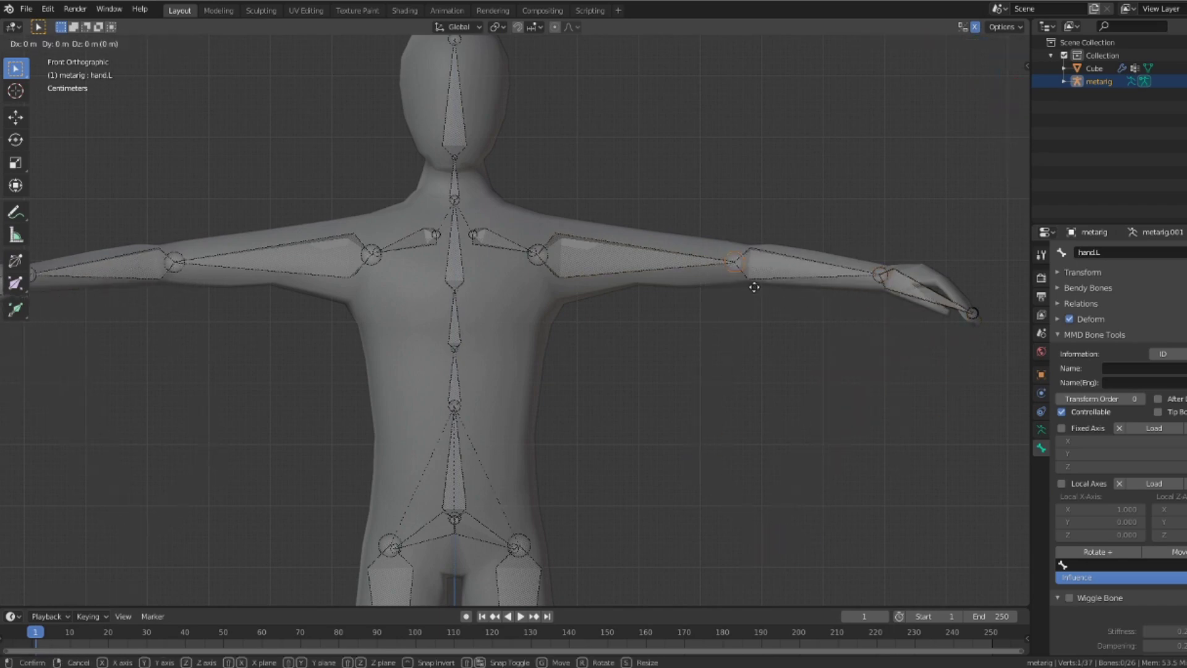
{"action": "left_click", "coordinate": [696, 456]}
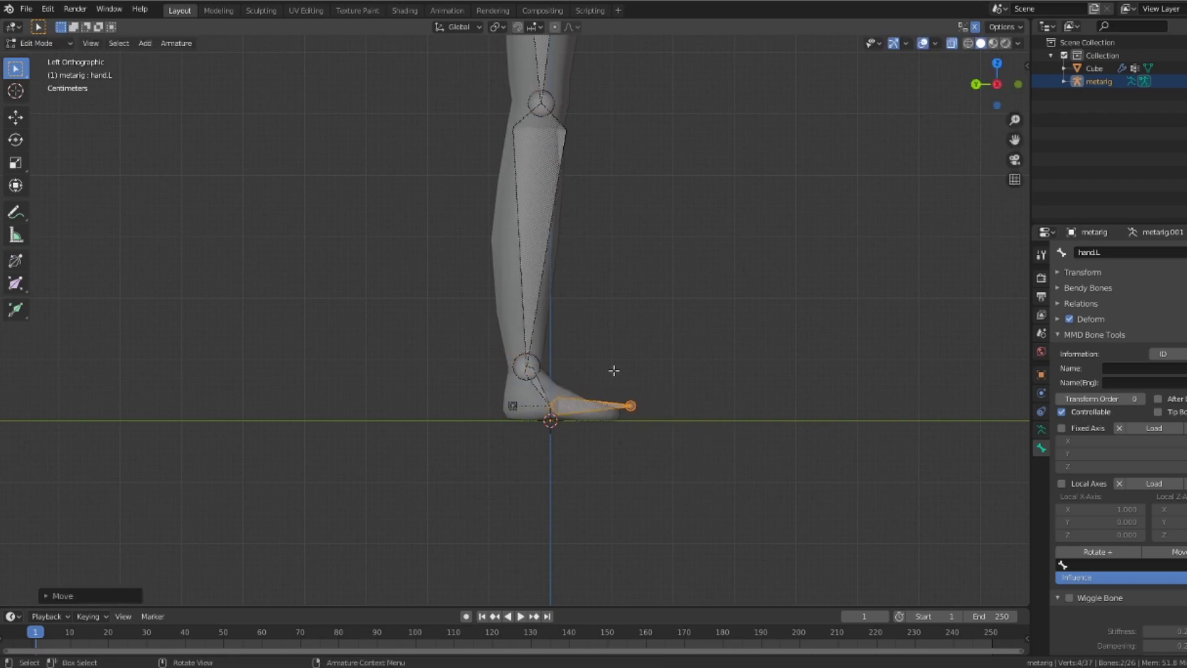
Align the foot and lower-leg bones with the leg mesh from the side and front views.
{"action": "left_click", "coordinate": [612, 371]}
{"action": "middle_click_drag", "start_coordinate": [680, 377], "coordinate": [620, 385]}
{"action": "key", "text": "KP_1"}
{"action": "left_click", "coordinate": [450, 360]}
{"action": "key", "text": "g"}
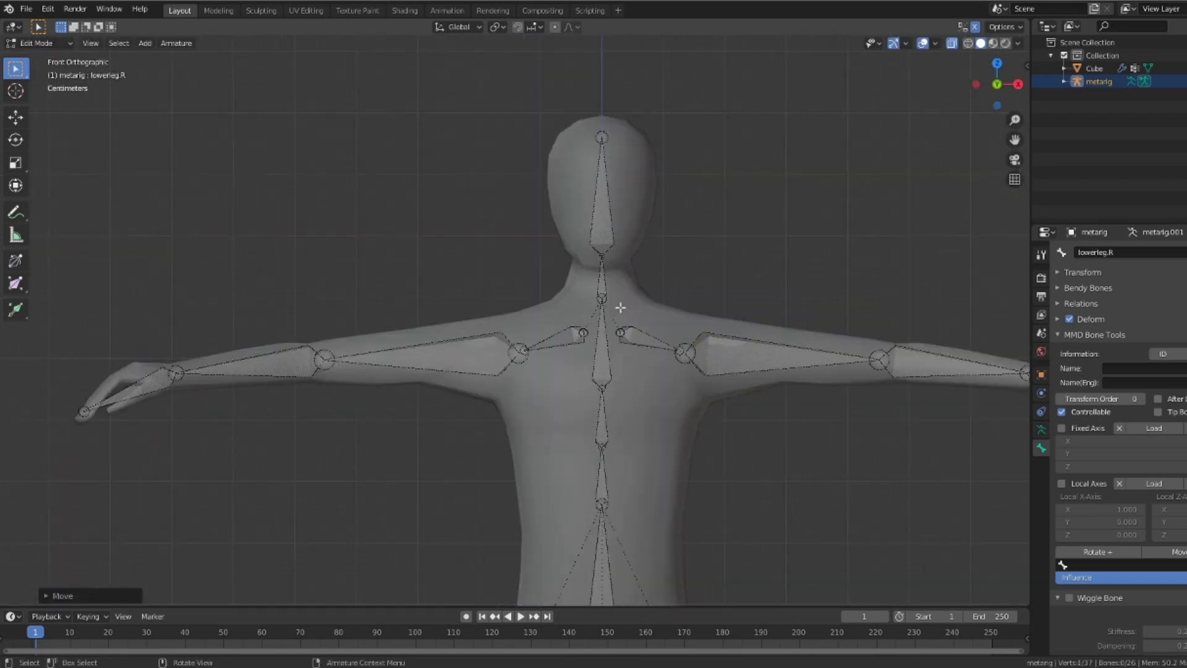
Adjust the arm joints from above so the bones follow the mesh's bent arms, and finish editing the armature.
{"action": "left_click", "coordinate": [617, 151]}
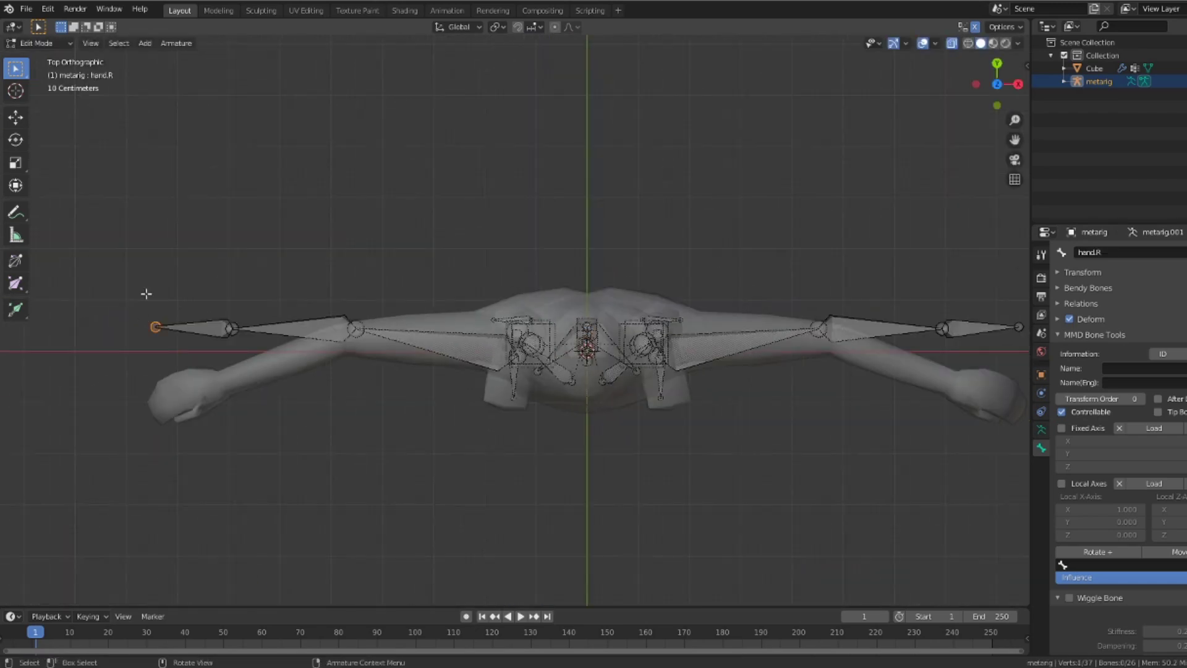
{"action": "key", "text": "Tab"}
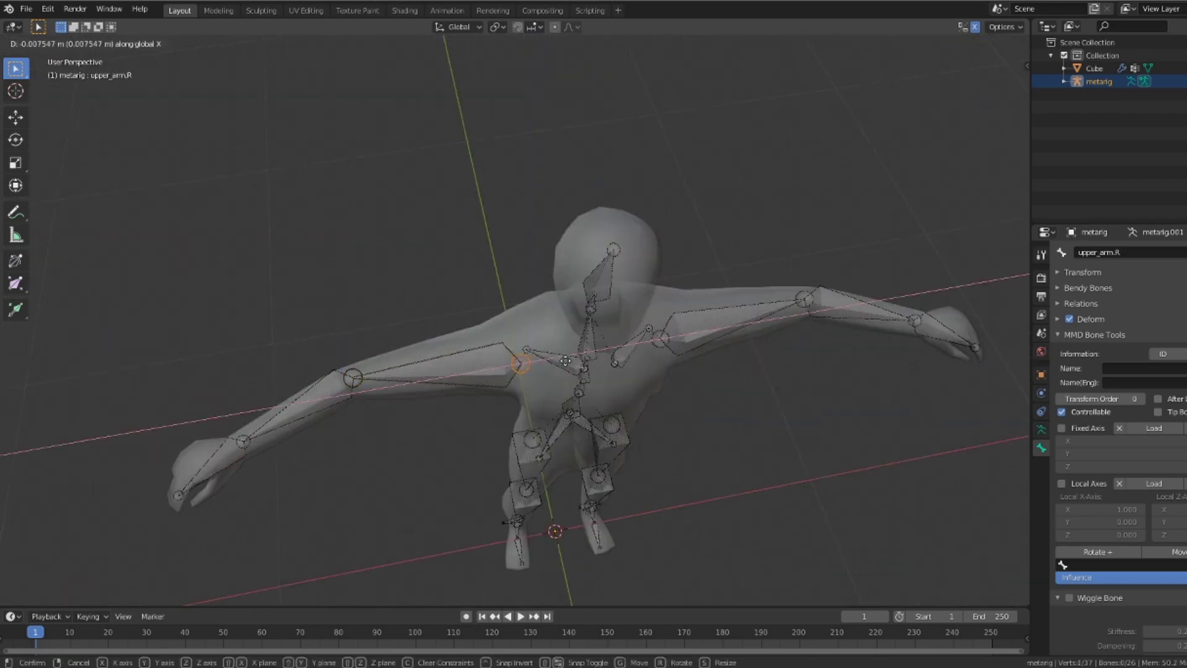
{"action": "middle_click_drag", "start_coordinate": [581, 346], "coordinate": [580, 332]}
{"action": "key", "text": "1"}
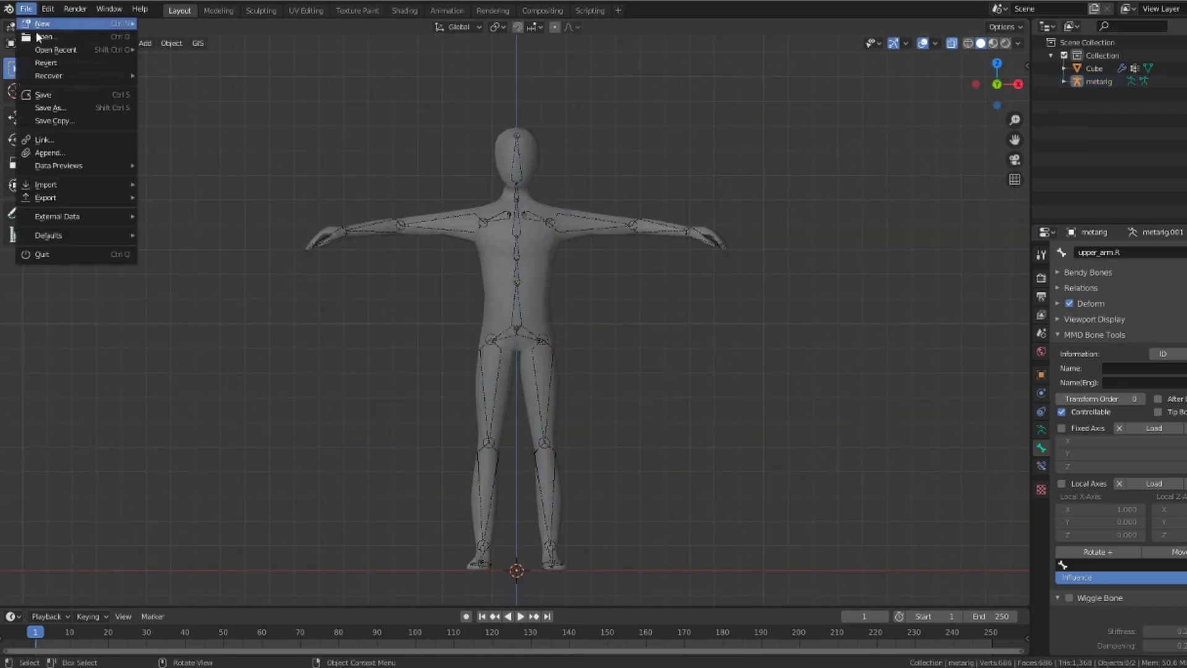
Parent the body mesh to the metarig armature.
{"action": "key", "text": "a"}
{"action": "key", "text": "ctrl+p"}
{"action": "left_click", "coordinate": [469, 212]}
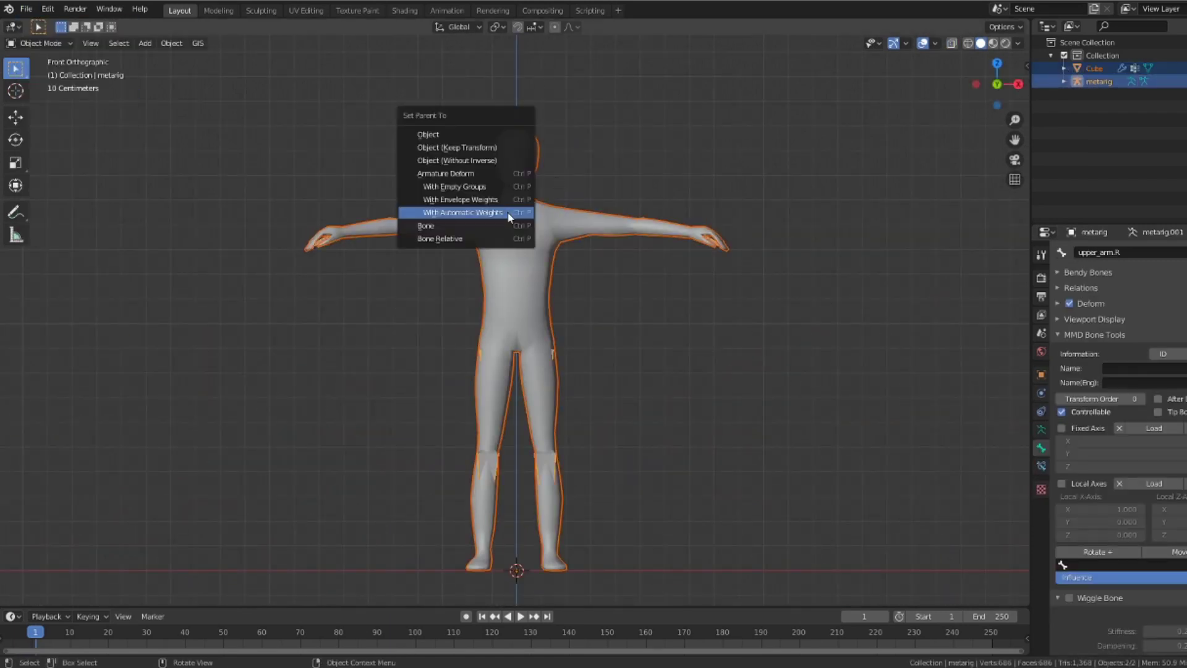
{"action": "left_click", "coordinate": [508, 213]}
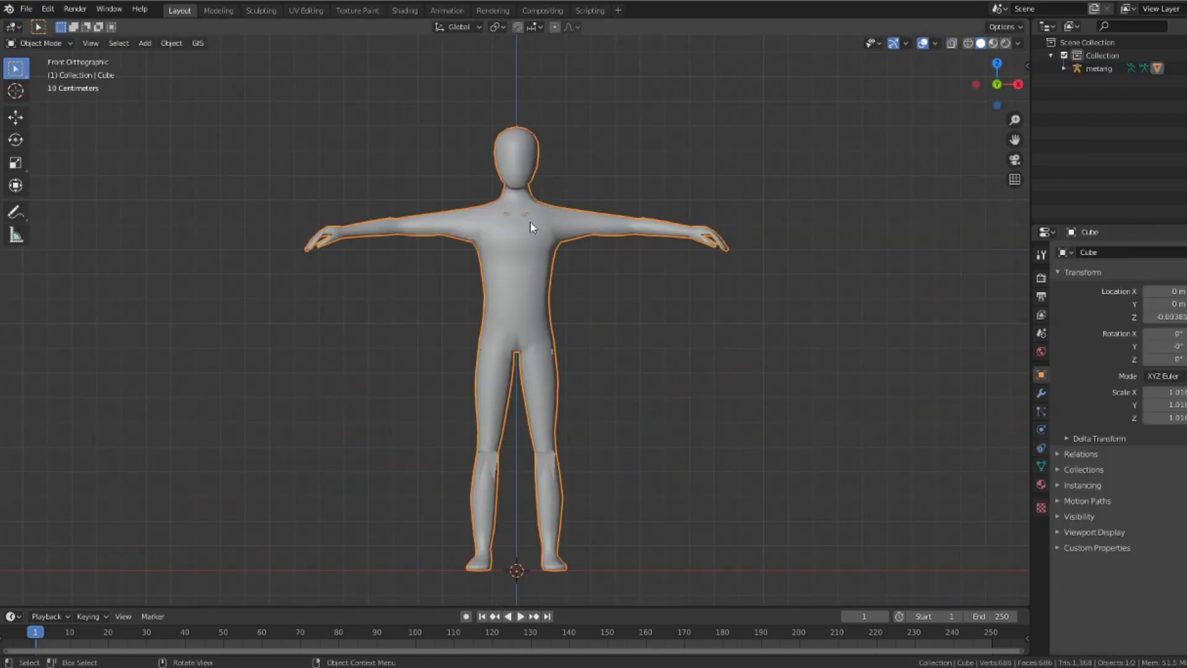
Switch the armature to Pose Mode and test-rotate both upper arms and the head, cancelling each rotation.
{"action": "left_click", "coordinate": [38, 43]}
{"action": "left_click", "coordinate": [48, 90]}
{"action": "left_click", "coordinate": [598, 231]}
{"action": "key", "text": "r"}
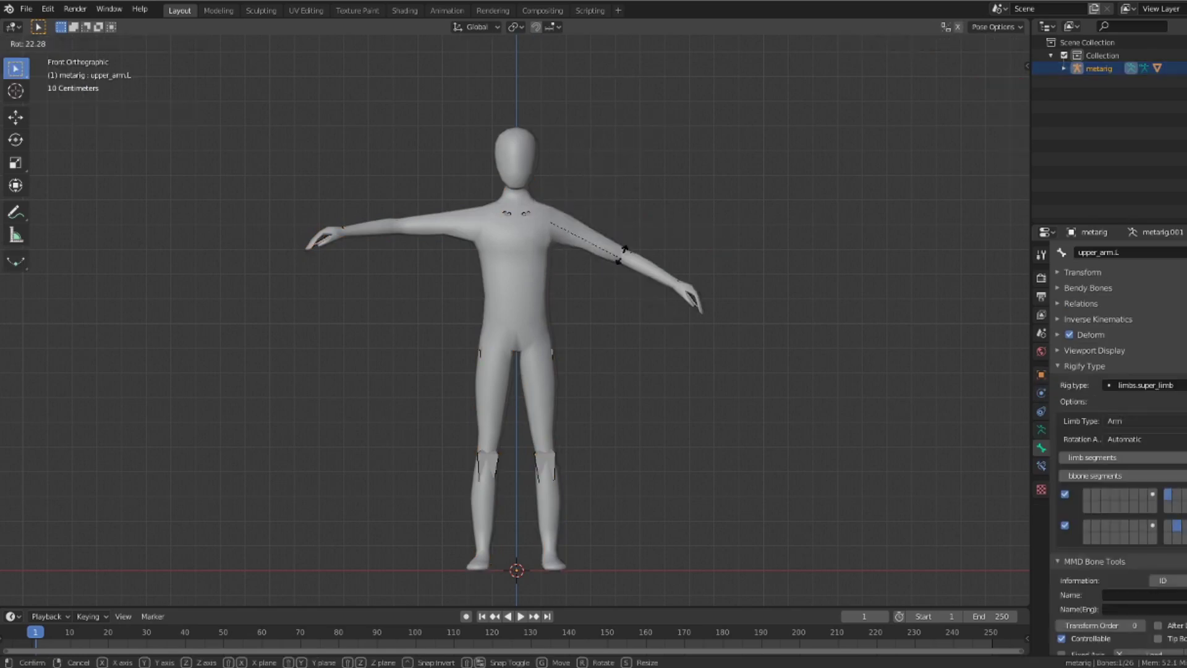
{"action": "right_click", "coordinate": [609, 192]}
{"action": "left_click", "coordinate": [482, 227]}
{"action": "key", "text": "r"}
{"action": "right_click", "coordinate": [471, 236]}
{"action": "left_click", "coordinate": [523, 175]}
{"action": "key", "text": "r"}
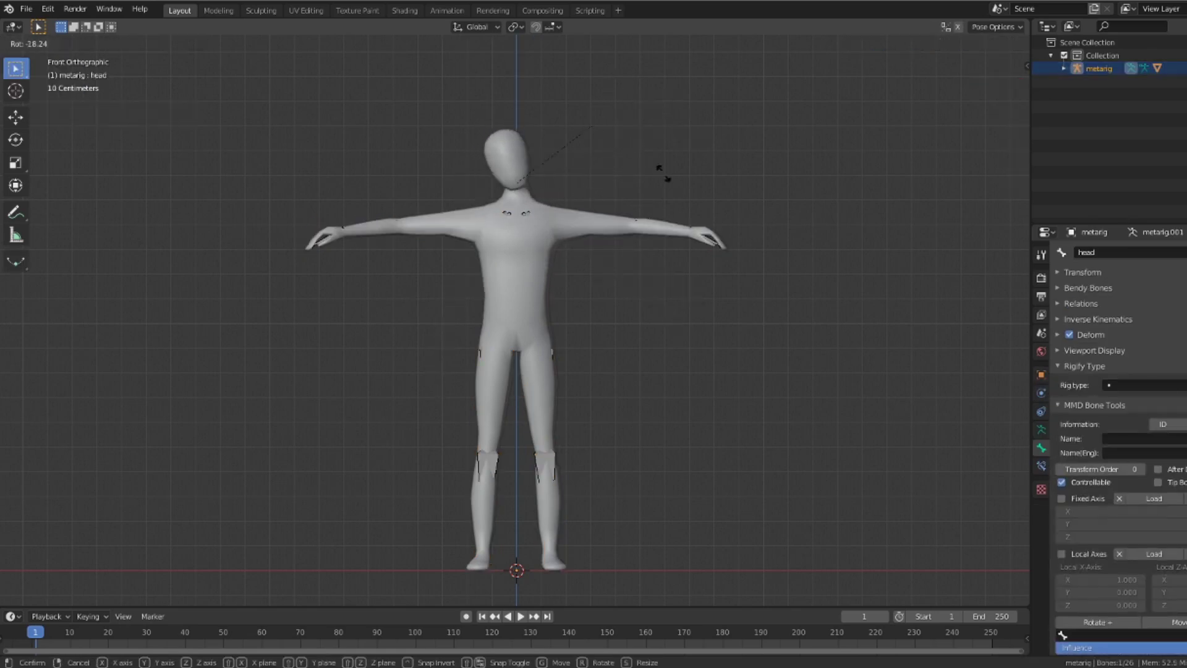
{"action": "right_click", "coordinate": [631, 247]}
Test-rotate the left and right thigh bones and try a trackball rotation of the lower spine, cancelling each one.
{"action": "left_click", "coordinate": [554, 389]}
{"action": "key", "text": "r"}
{"action": "right_click", "coordinate": [573, 388]}
{"action": "left_click", "coordinate": [494, 399]}
{"action": "key", "text": "r"}
{"action": "right_click", "coordinate": [421, 352]}
{"action": "left_click", "coordinate": [523, 296]}
{"action": "key", "text": "r"}
{"action": "key", "text": "r"}
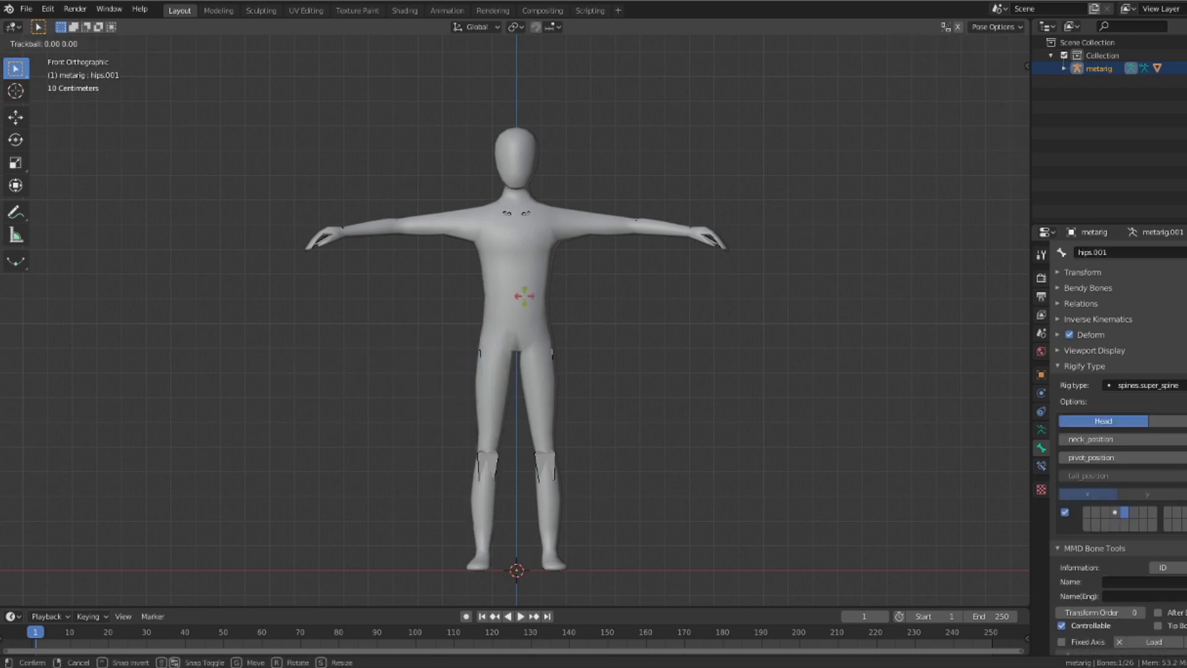
{"action": "right_click", "coordinate": [524, 295]}
{"action": "left_click", "coordinate": [520, 275]}
{"action": "right_click", "coordinate": [544, 454]}
Test the mesh deformation with trackball rotations of the right lower leg, left forearm and neck, cancelling each one.
{"action": "left_click", "coordinate": [479, 461]}
{"action": "key", "text": "r"}
{"action": "key", "text": "r"}
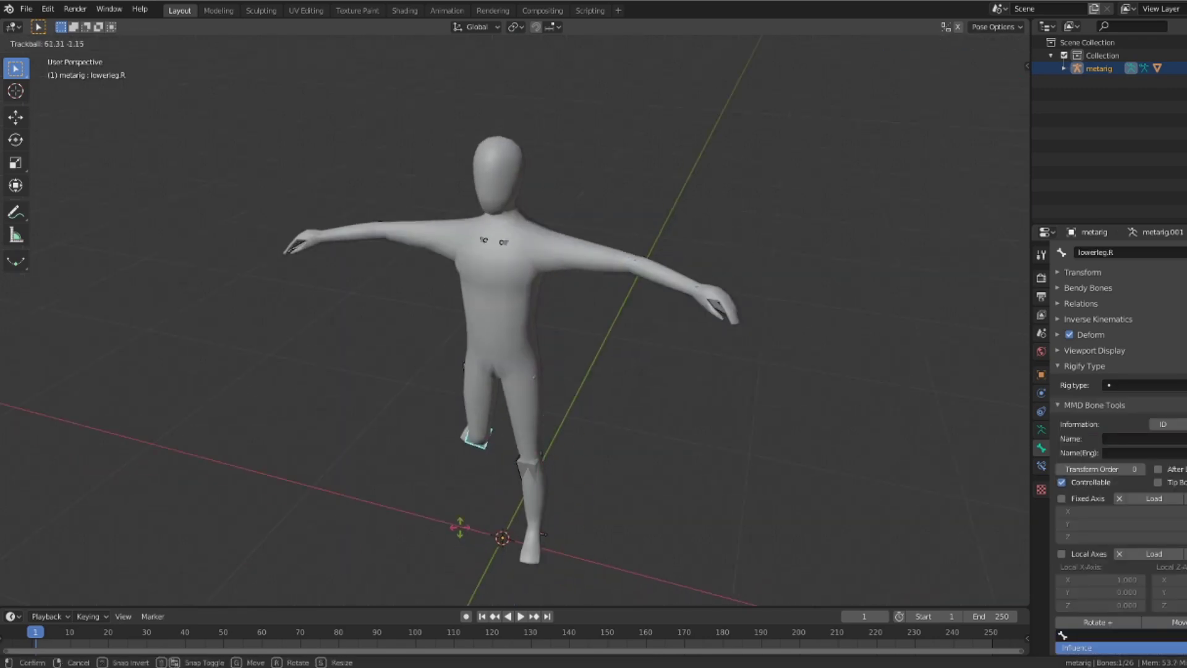
{"action": "right_click", "coordinate": [458, 527]}
{"action": "left_click", "coordinate": [641, 266]}
{"action": "key", "text": "r"}
{"action": "key", "text": "r"}
{"action": "right_click", "coordinate": [643, 296]}
{"action": "left_click", "coordinate": [503, 221]}
{"action": "key", "text": "r"}
{"action": "key", "text": "r"}
{"action": "right_click", "coordinate": [585, 365]}
Give the body mesh a new material with a red base color, full metallic and low roughness.
{"action": "middle_click_drag", "start_coordinate": [587, 369], "coordinate": [618, 347]}
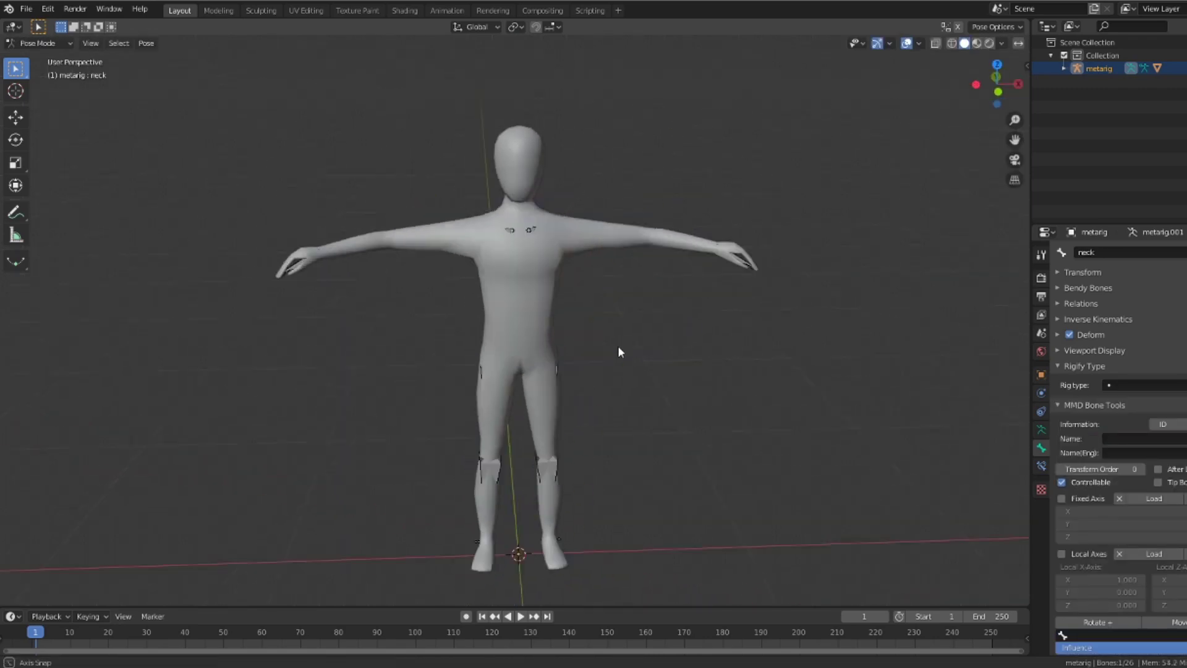
{"action": "middle_click_drag", "start_coordinate": [617, 346], "coordinate": [635, 345]}
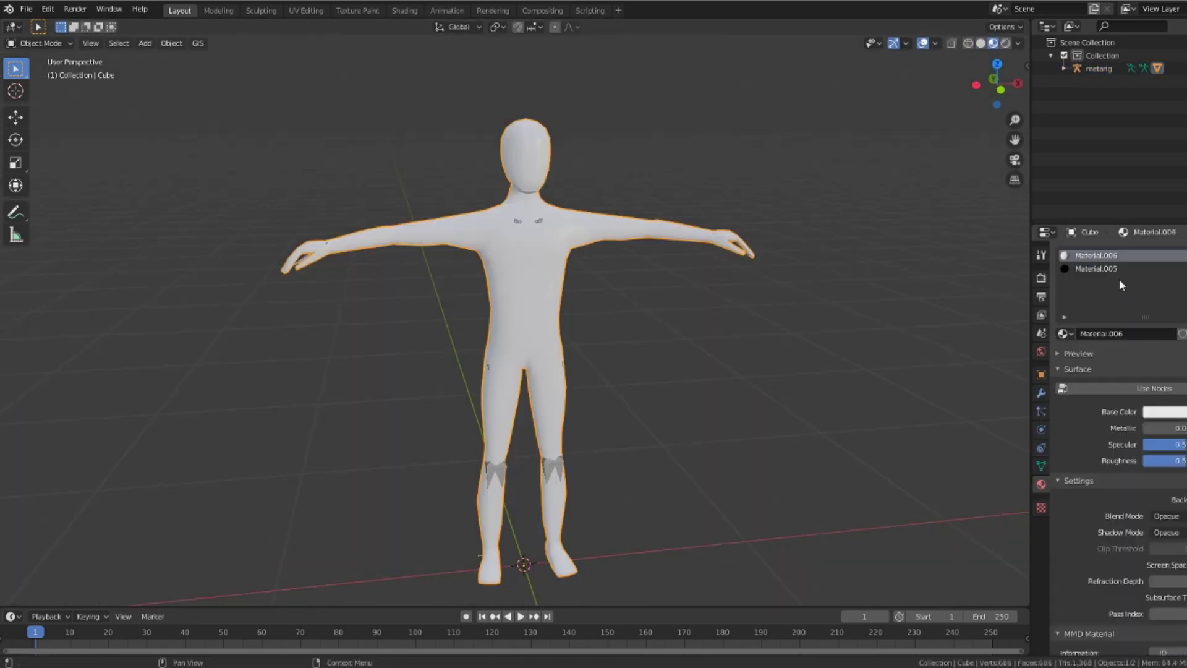
{"action": "left_click", "coordinate": [1122, 269]}
{"action": "left_click", "coordinate": [1186, 270]}
{"action": "left_click", "coordinate": [1178, 389]}
{"action": "left_click", "coordinate": [1166, 296]}
{"action": "mouse_move", "coordinate": [1156, 402]}
{"action": "left_mouse_down"}
{"action": "mouse_move", "coordinate": [1186, 402]}
{"action": "mouse_move", "coordinate": [1143, 418]}
{"action": "left_mouse_up"}
{"action": "left_click_drag", "start_coordinate": [1175, 433], "coordinate": [1154, 434]}
{"action": "left_click", "coordinate": [754, 388]}
{"action": "middle_click_drag", "start_coordinate": [755, 388], "coordinate": [720, 392]}
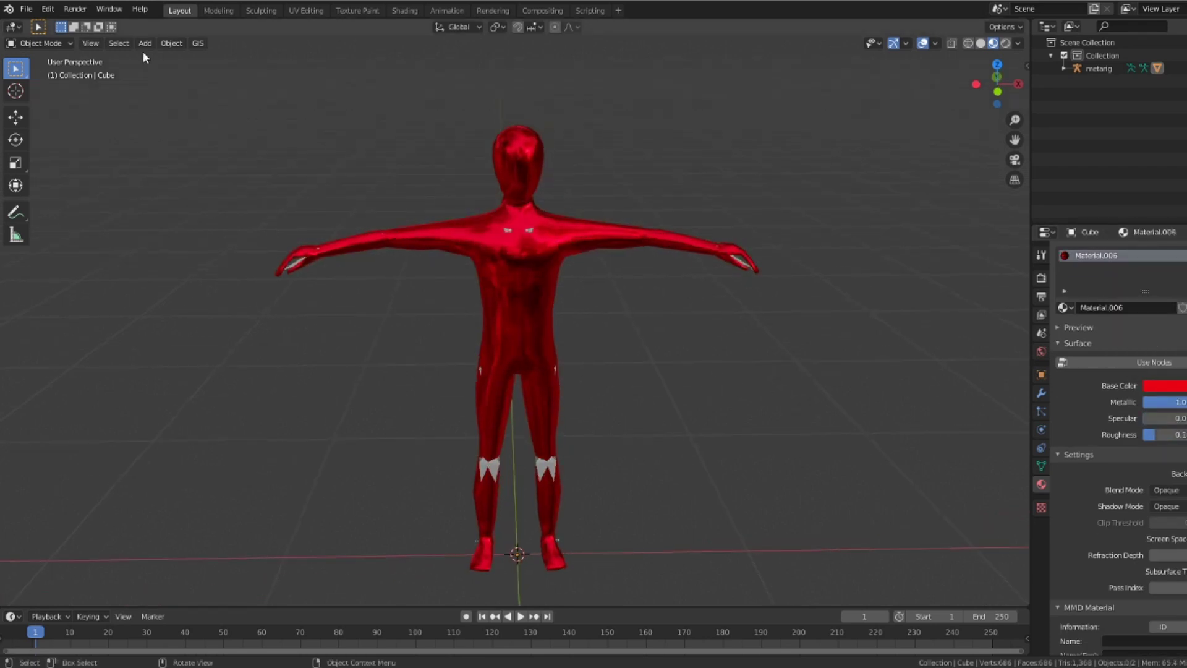
Select the mesh and armature and export the scene as "Test character.fbx" in the Models folder.
{"action": "left_click", "coordinate": [25, 8]}
{"action": "left_click", "coordinate": [34, 44]}
{"action": "key", "text": "a"}
{"action": "key", "text": "a"}
{"action": "key", "text": "a"}
{"action": "left_click", "coordinate": [24, 10]}
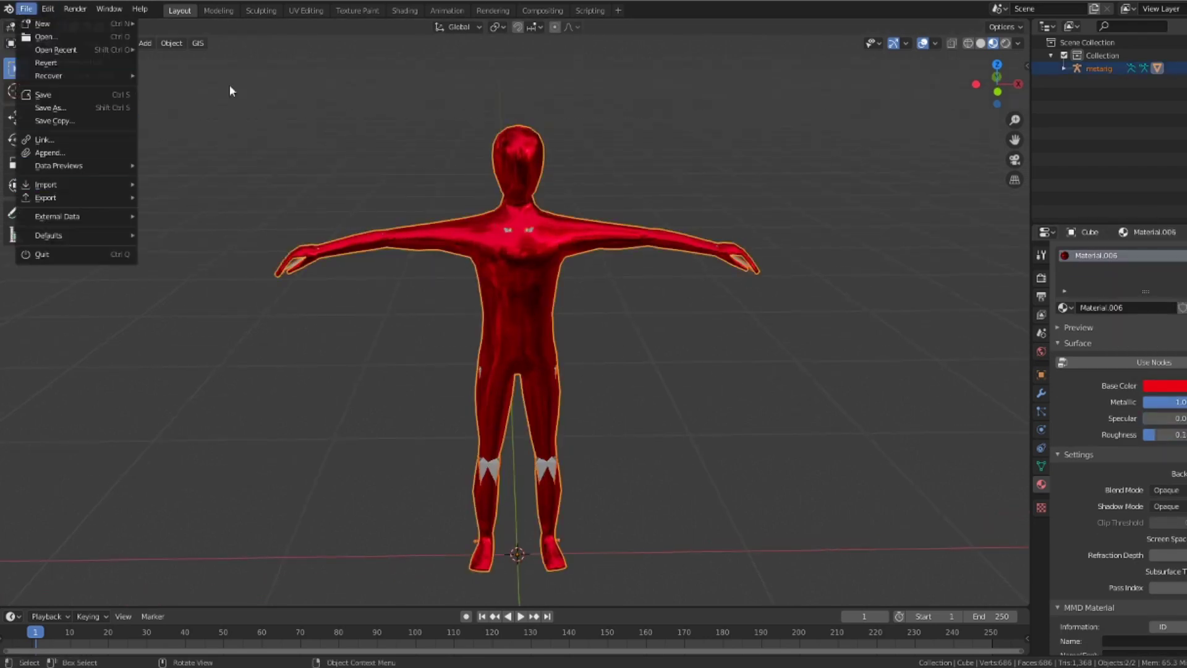
{"action": "mouse_move", "coordinate": [74, 198]}
{"action": "left_click", "coordinate": [179, 262]}
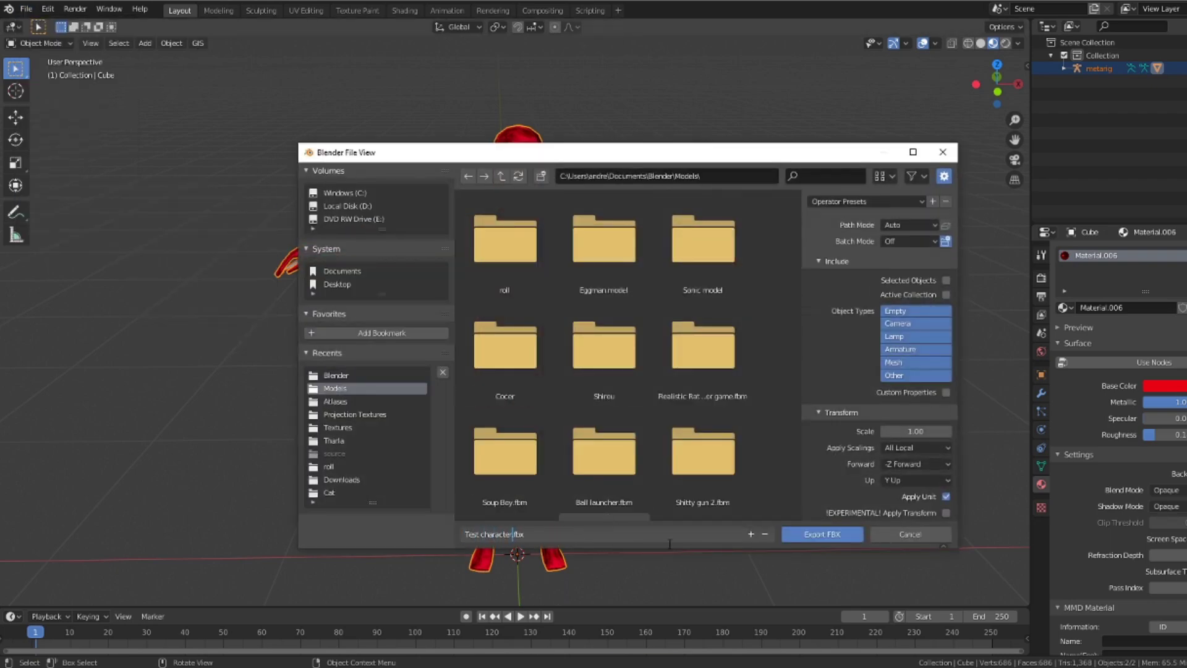
{"action": "key", "text": "Return"}
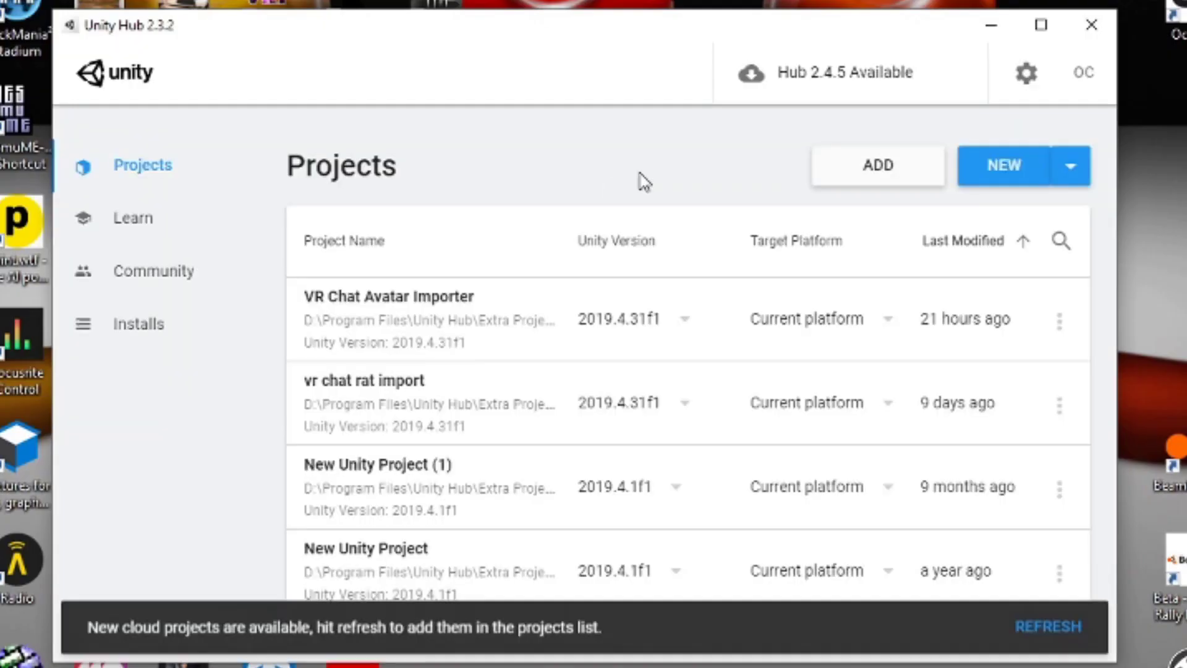
Create a 3D Unity project named "Avatar Importer".
{"action": "left_click", "coordinate": [1000, 164]}
{"action": "type", "text": "Avatar Impo"}
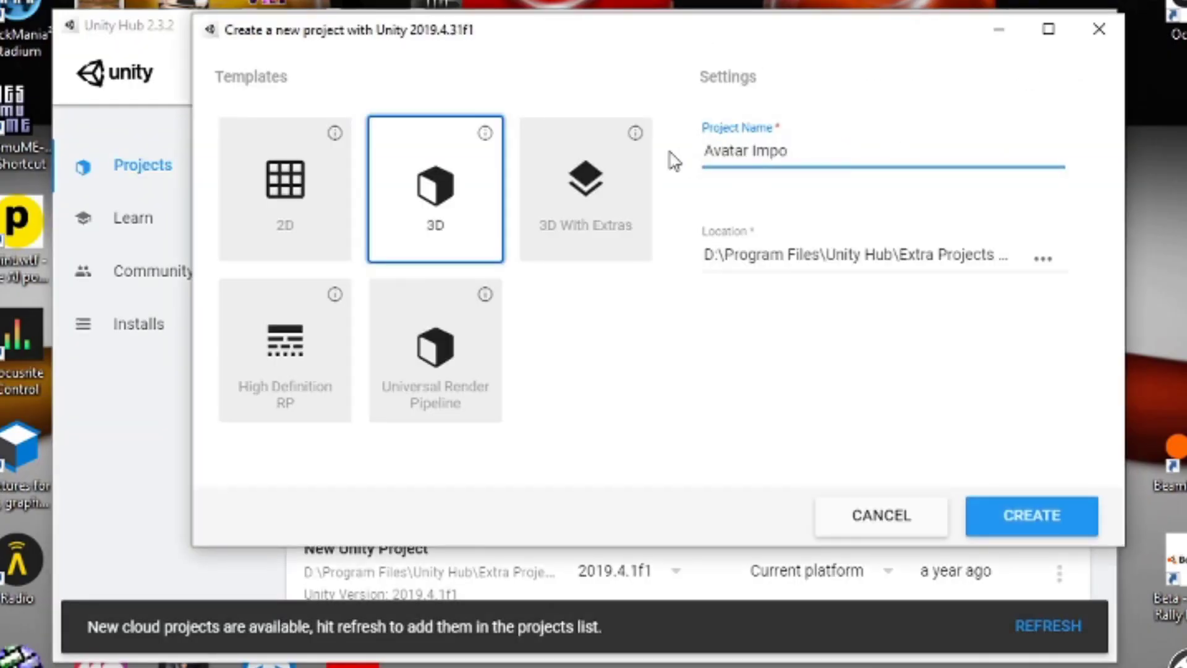
{"action": "key", "text": "BackSpace"}
{"action": "key", "text": "BackSpace"}
{"action": "key", "text": "BackSpace"}
{"action": "key", "text": "BackSpace"}
{"action": "left_click", "coordinate": [990, 517]}
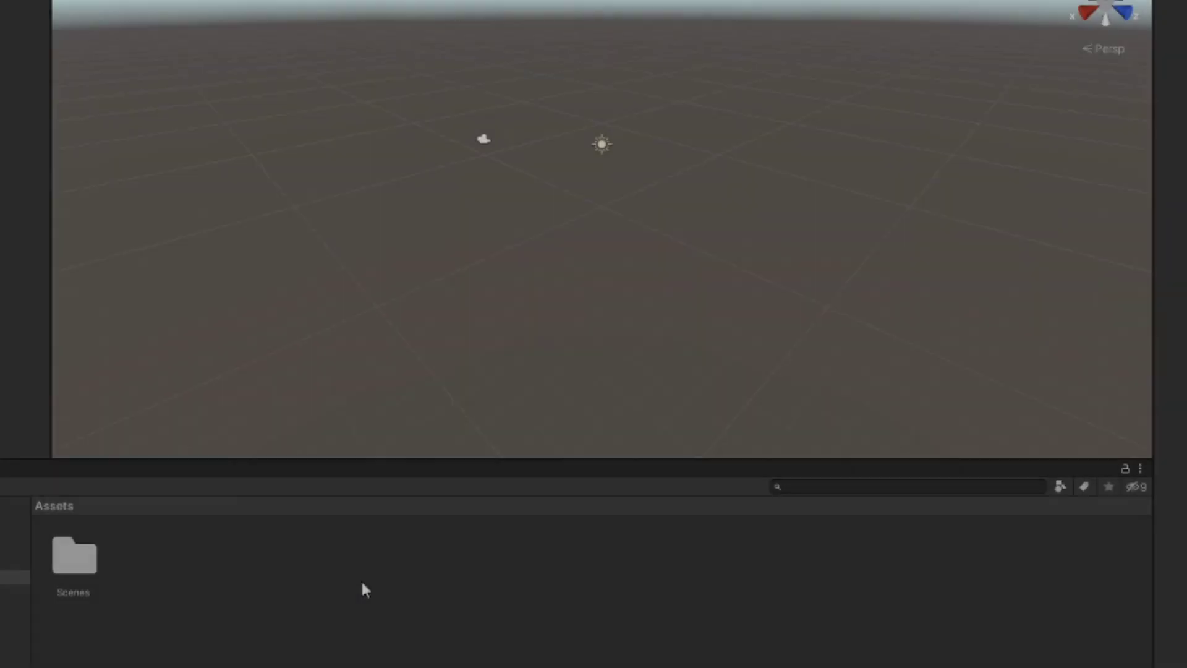
Import every item of the VRCSDK3-AVATAR custom package into the project and check the added VRChat SDK commands.
{"action": "right_click", "coordinate": [440, 513]}
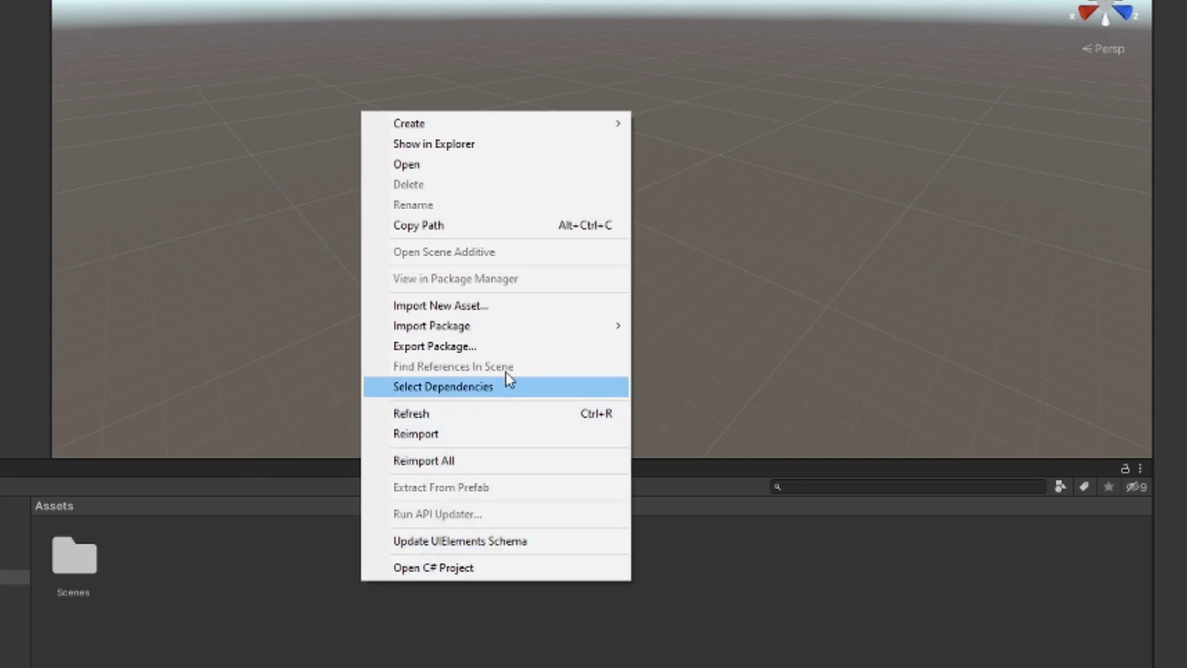
{"action": "mouse_move", "coordinate": [505, 328]}
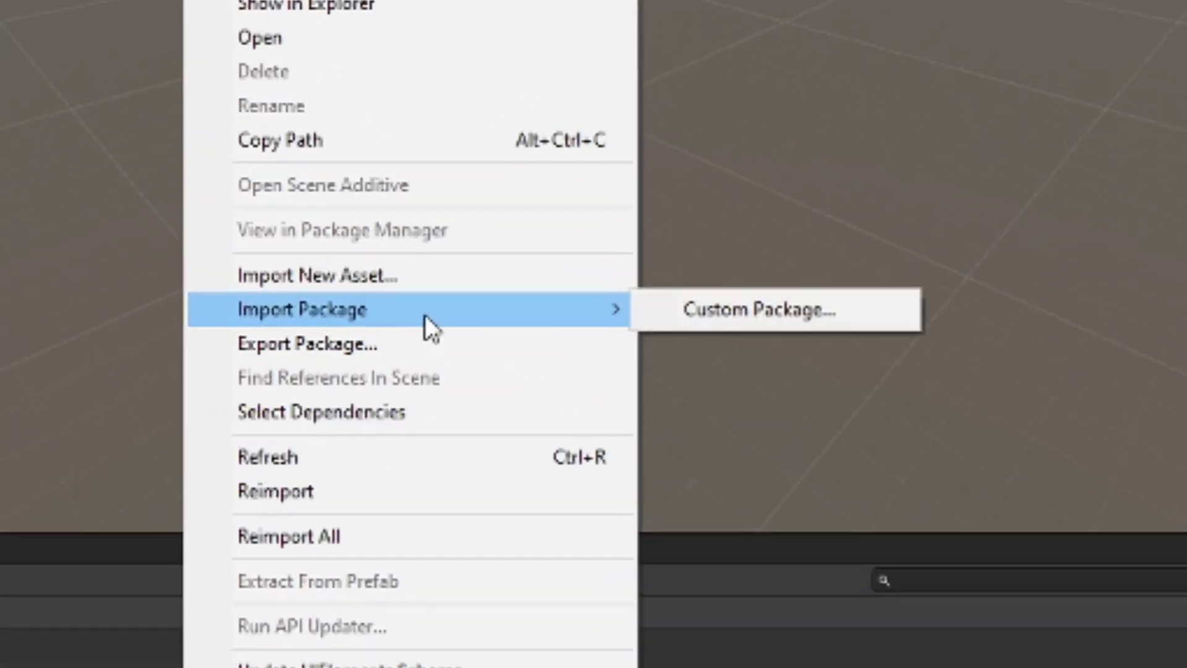
{"action": "left_click", "coordinate": [703, 312]}
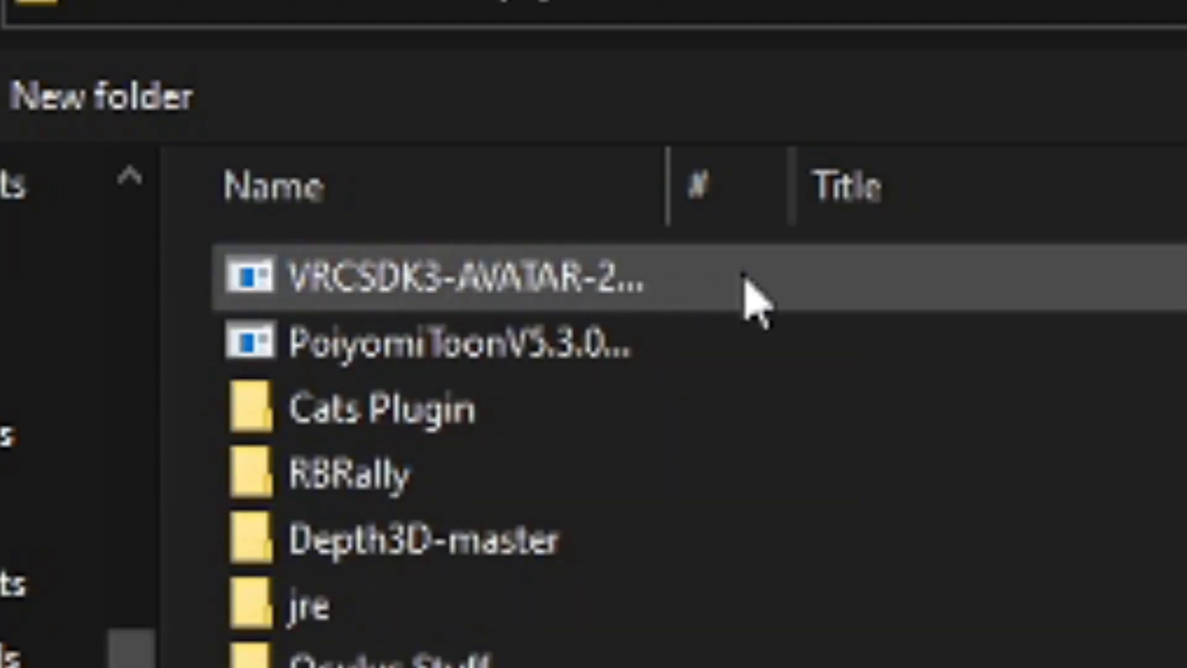
{"action": "double_click", "coordinate": [749, 298]}
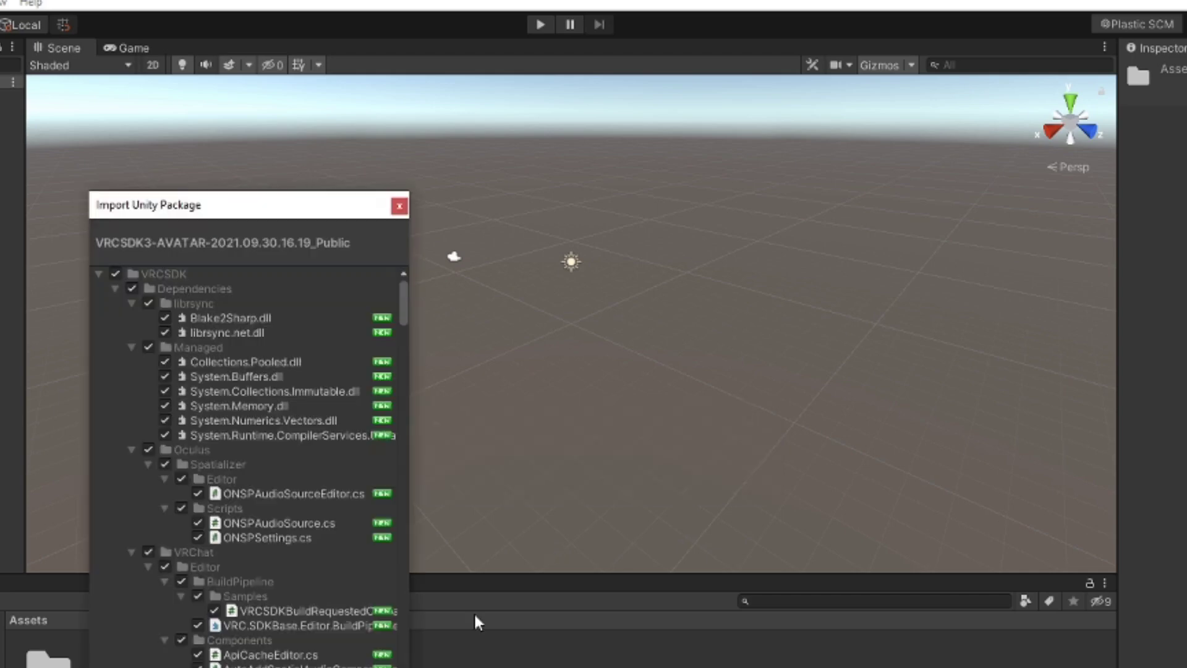
{"action": "left_click", "coordinate": [381, 667]}
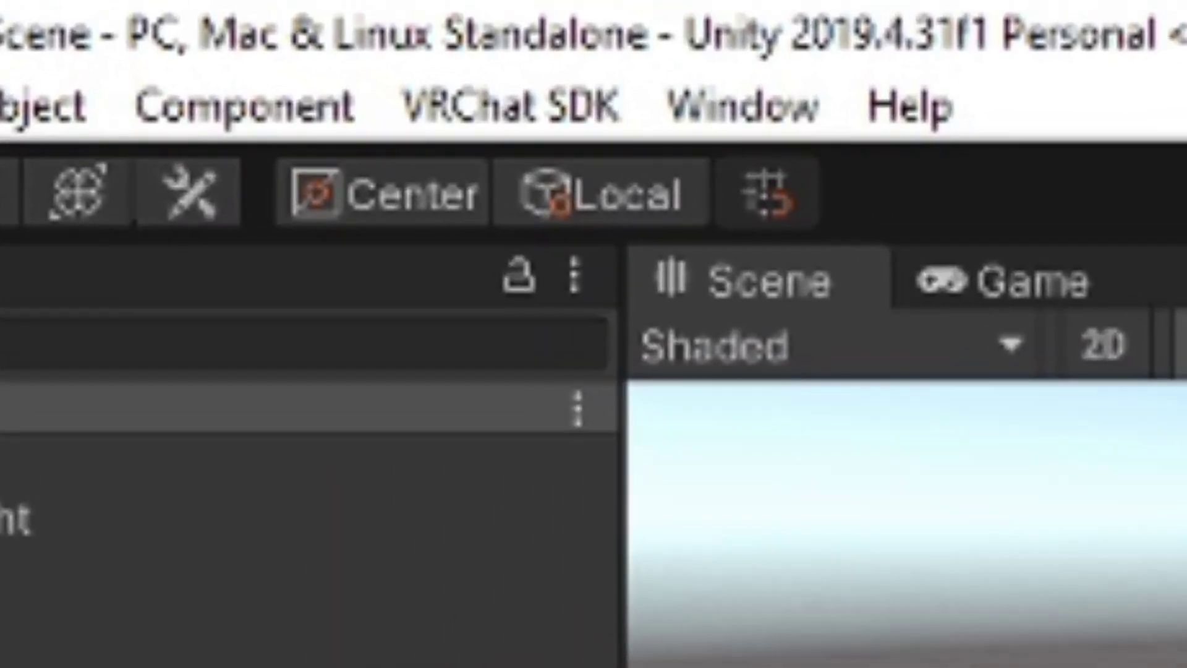
{"action": "left_click", "coordinate": [569, 110]}
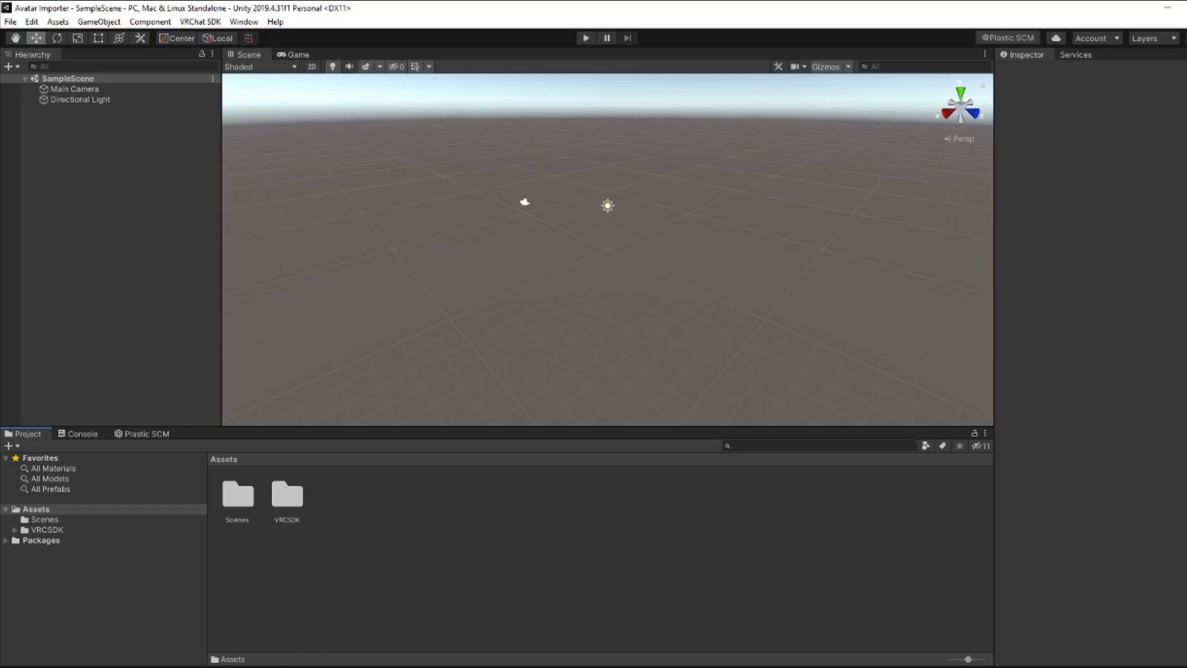
Bring "Test character.fbx" from the Blender Models folder into the project's Assets folder.
{"action": "right_click", "coordinate": [460, 537]}
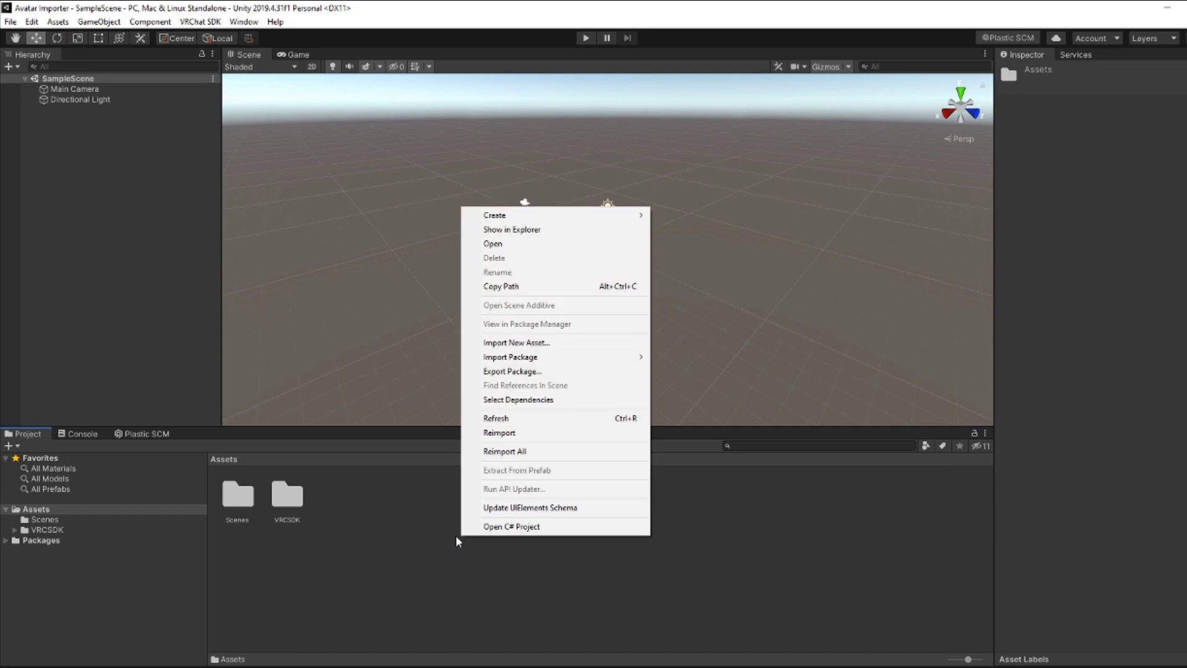
{"action": "left_click", "coordinate": [411, 547]}
{"action": "key", "text": "super+e"}
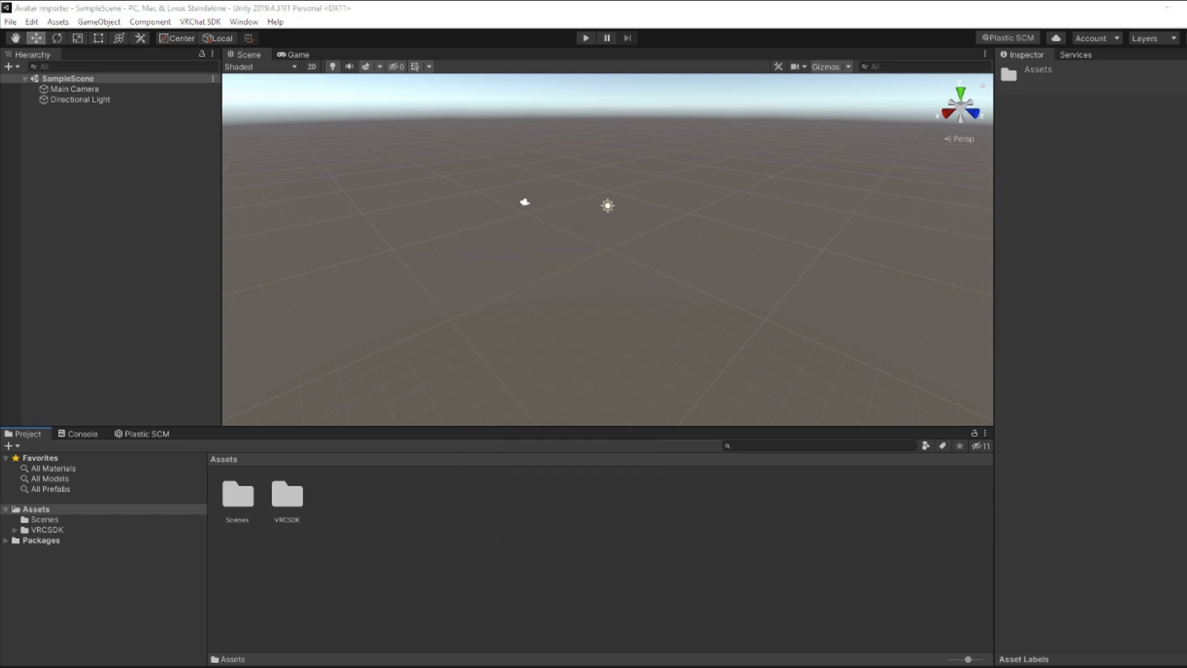
{"action": "left_click", "coordinate": [456, 315]}
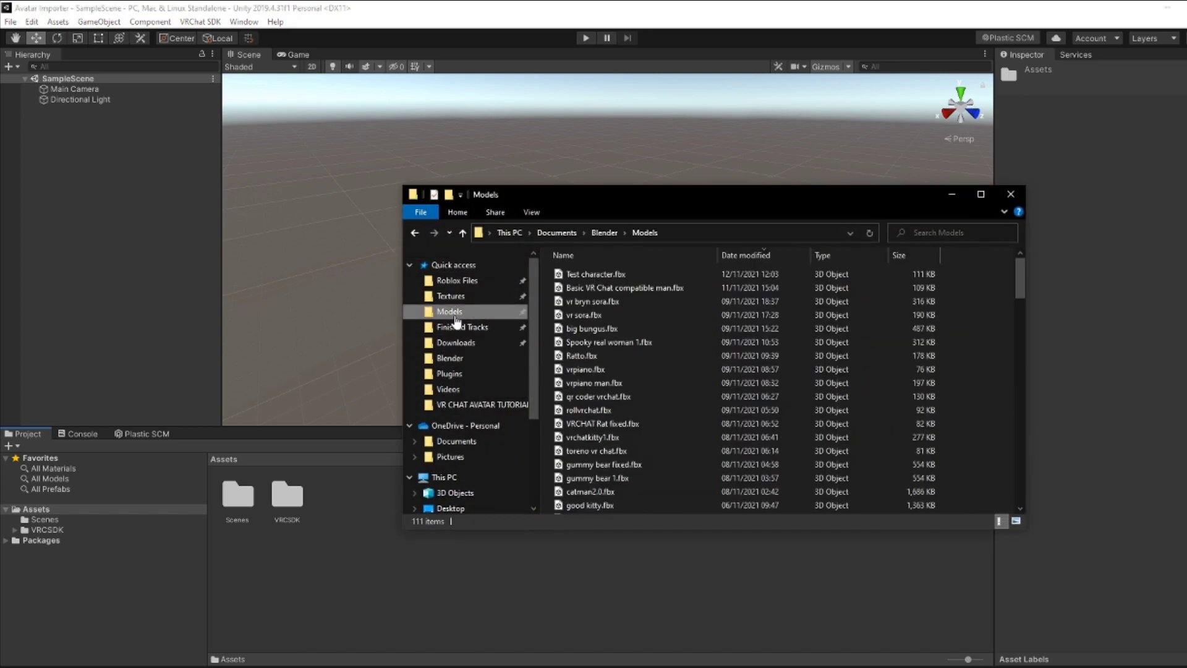
{"action": "left_click_drag", "start_coordinate": [571, 275], "coordinate": [624, 605]}
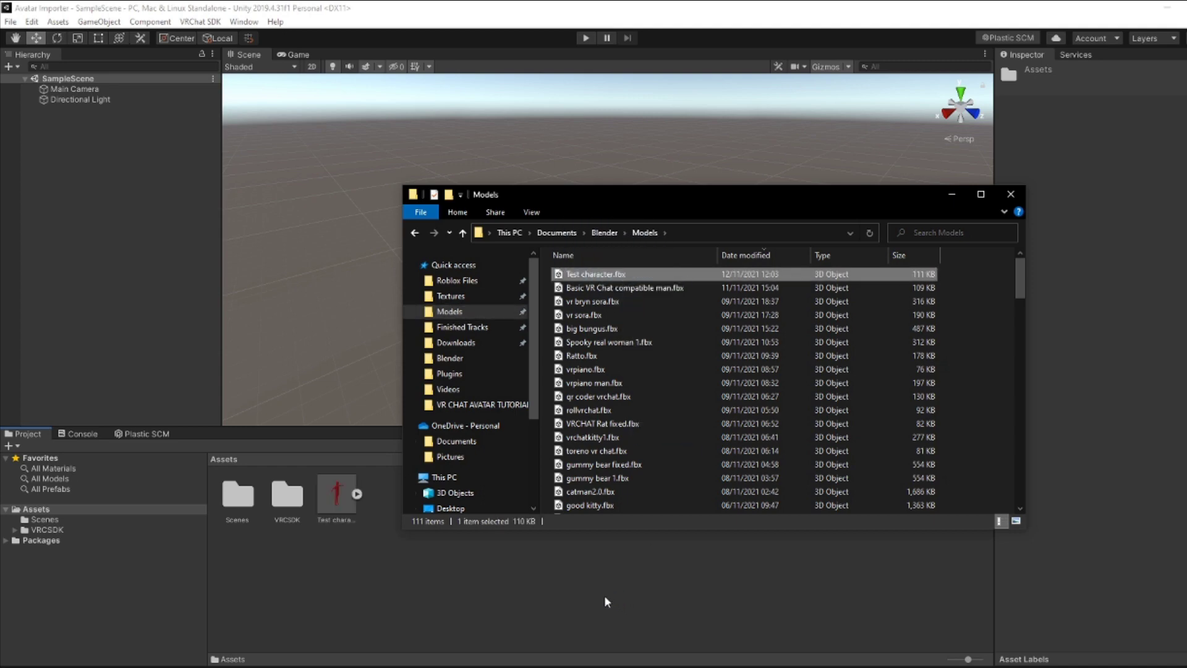
{"action": "left_click", "coordinate": [604, 597]}
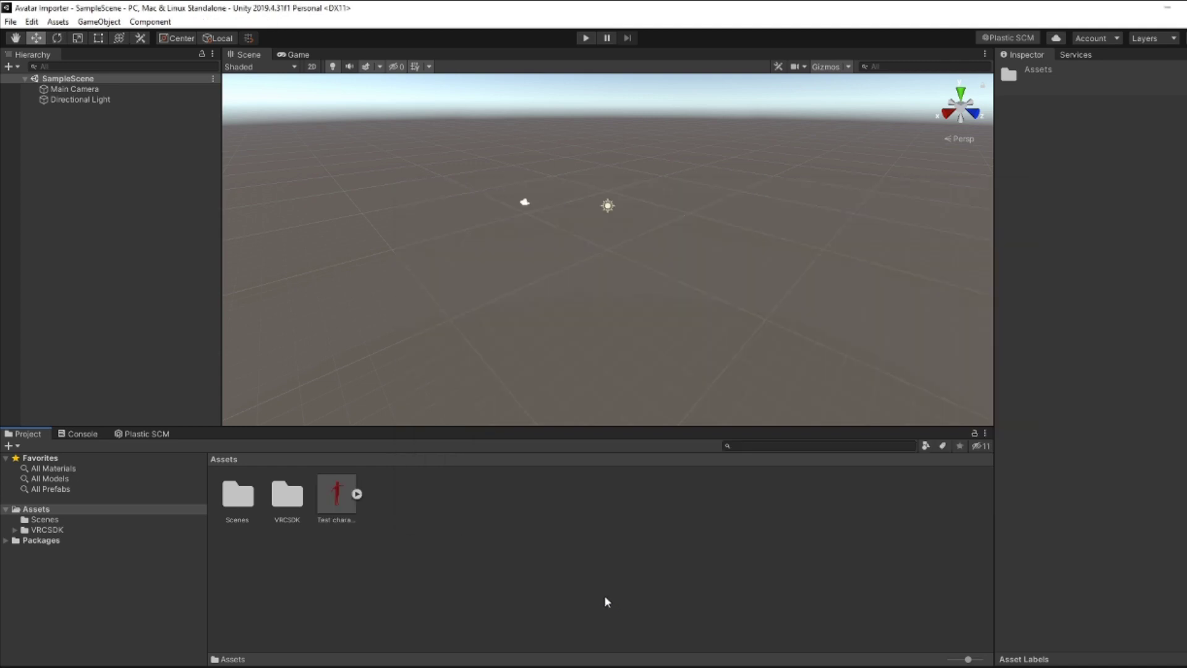
Add the Test character model to SampleScene and inspect it in the scene.
{"action": "left_click", "coordinate": [334, 498]}
{"action": "left_click_drag", "start_coordinate": [337, 495], "coordinate": [150, 340]}
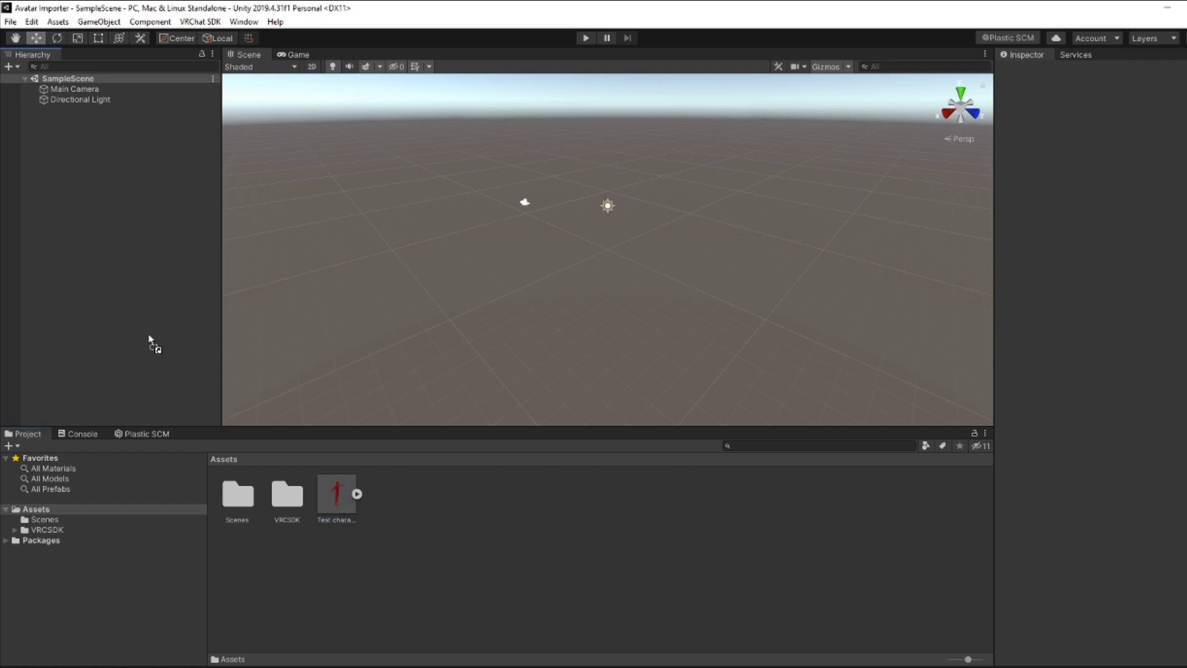
{"action": "left_click_drag", "start_coordinate": [90, 209], "coordinate": [90, 211]}
{"action": "key", "text": "w"}
{"action": "mouse_move", "coordinate": [618, 266]}
{"action": "right_mouse_down"}
{"action": "mouse_move", "coordinate": [622, 249]}
{"action": "mouse_move", "coordinate": [611, 250]}
{"action": "right_mouse_up"}
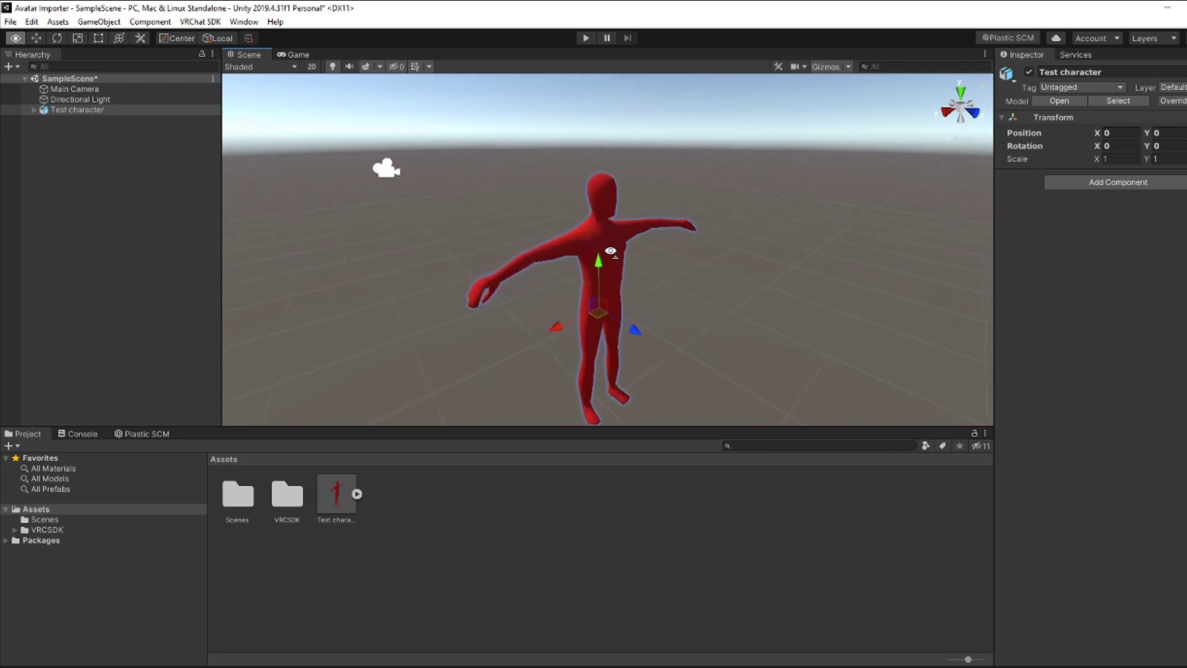
{"action": "left_click", "coordinate": [683, 305]}
Set the Test character model's rig animation type to Humanoid and apply the import settings.
{"action": "left_click", "coordinate": [603, 249]}
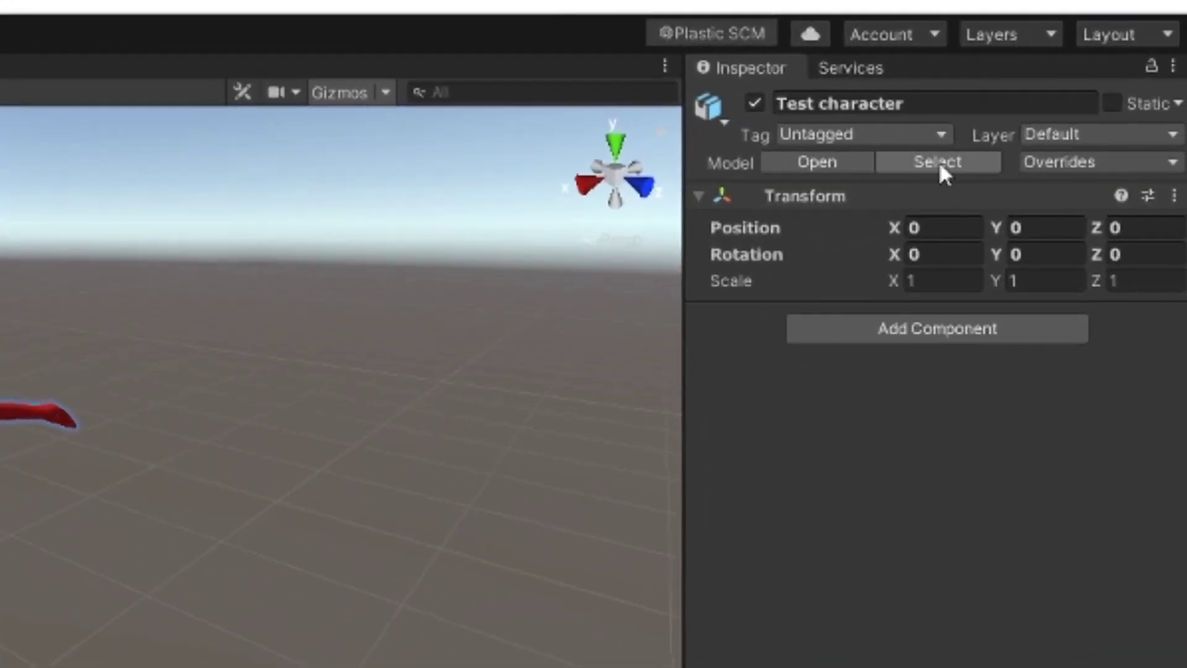
{"action": "left_click", "coordinate": [937, 164]}
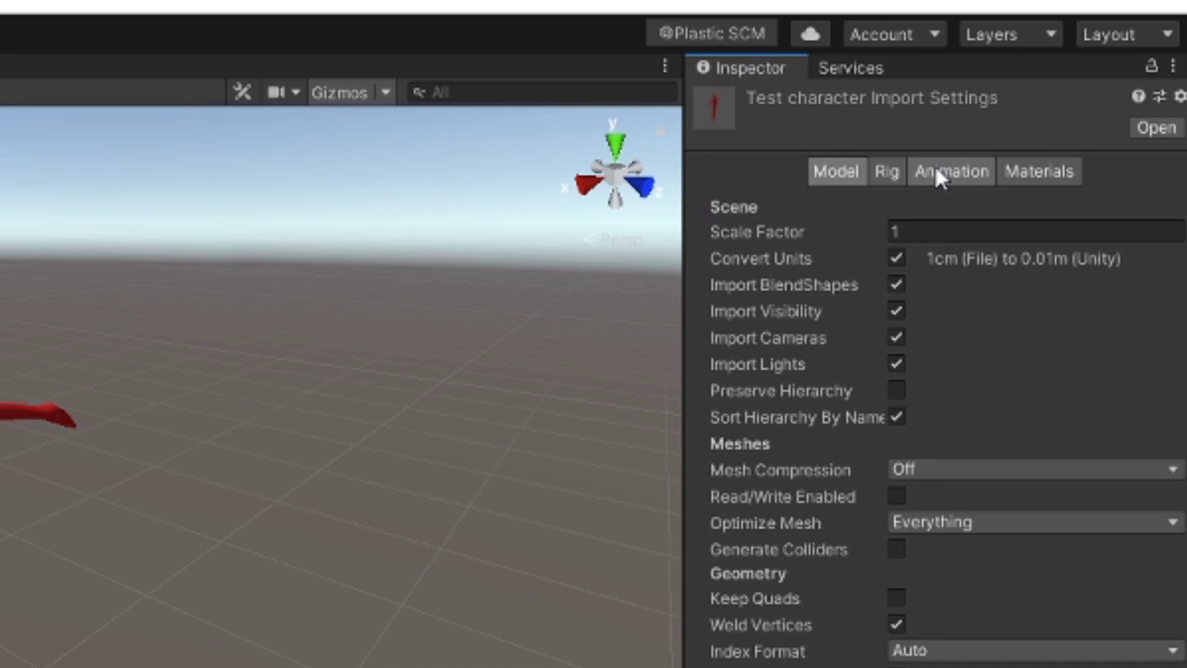
{"action": "left_click", "coordinate": [887, 176]}
{"action": "left_click", "coordinate": [980, 209]}
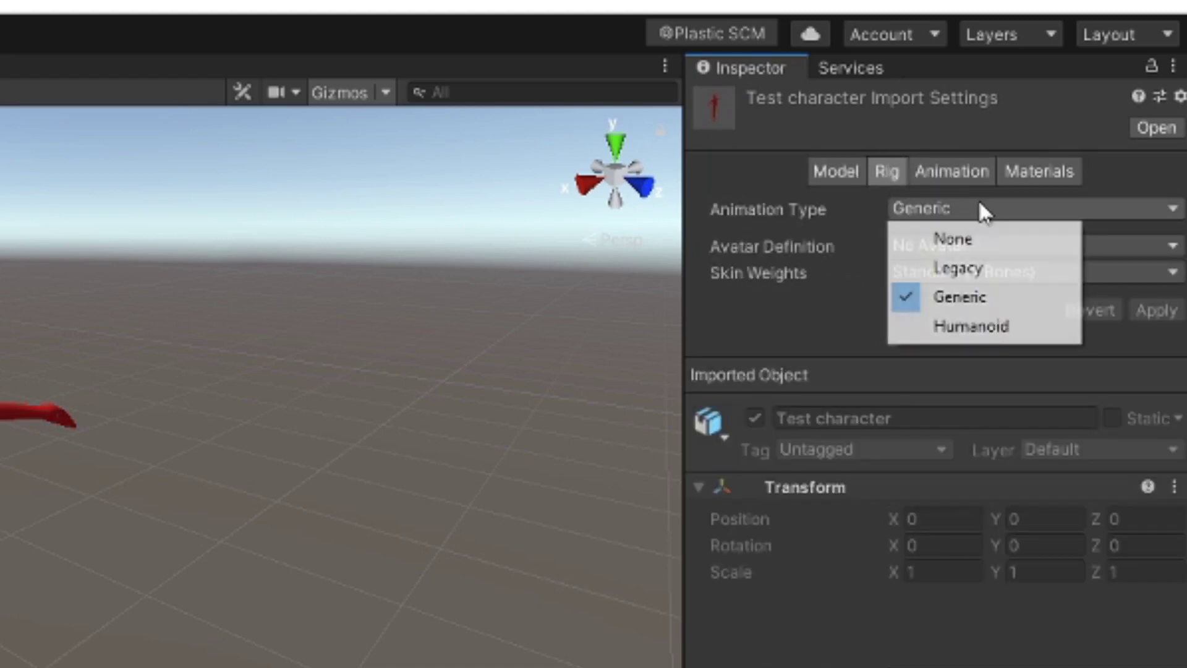
{"action": "left_click", "coordinate": [968, 337]}
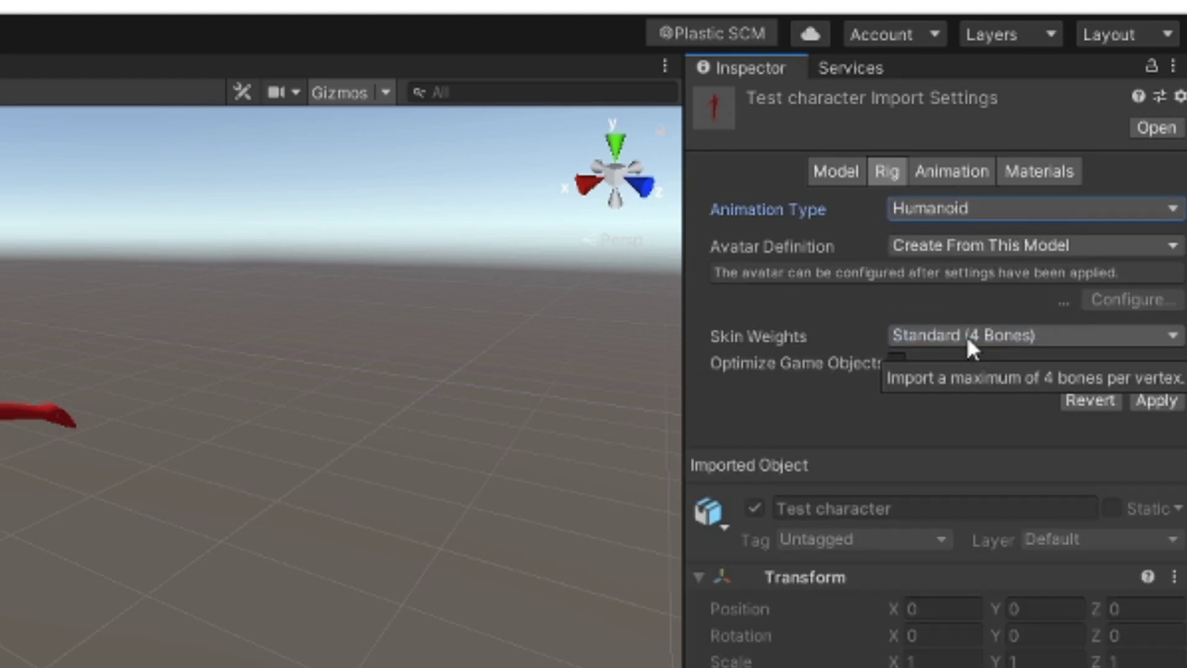
{"action": "left_click", "coordinate": [1153, 402]}
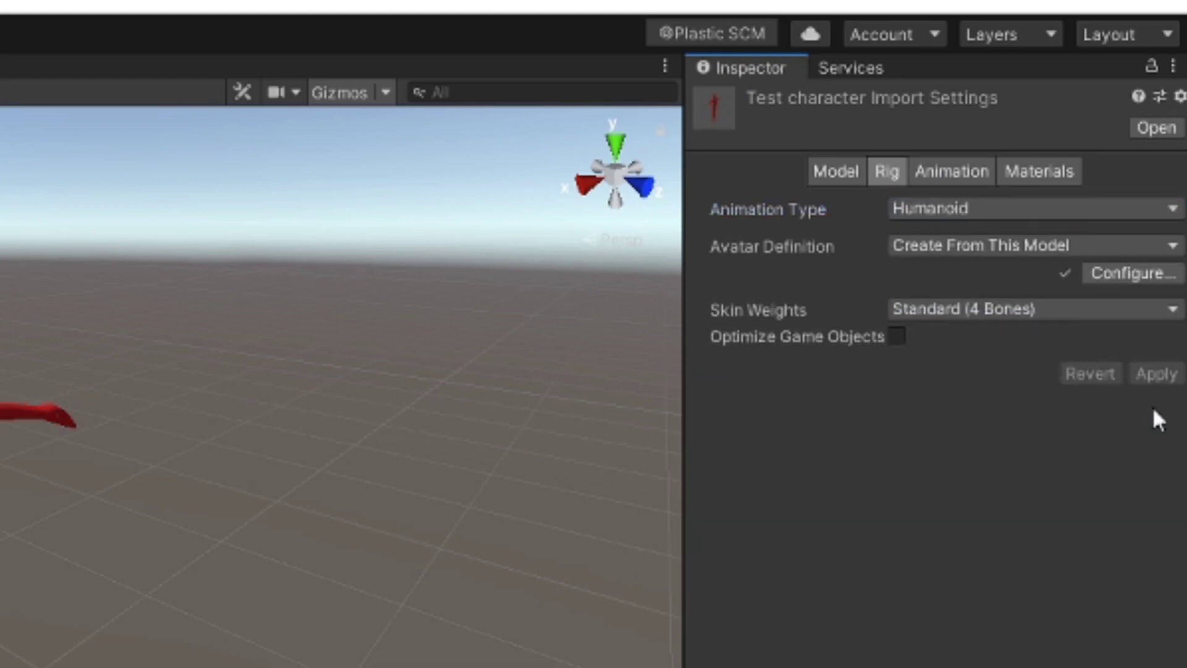
Open the Humanoid avatar configuration, review the body and leg bone mapping, and enforce the T-pose.
{"action": "left_click", "coordinate": [1129, 274]}
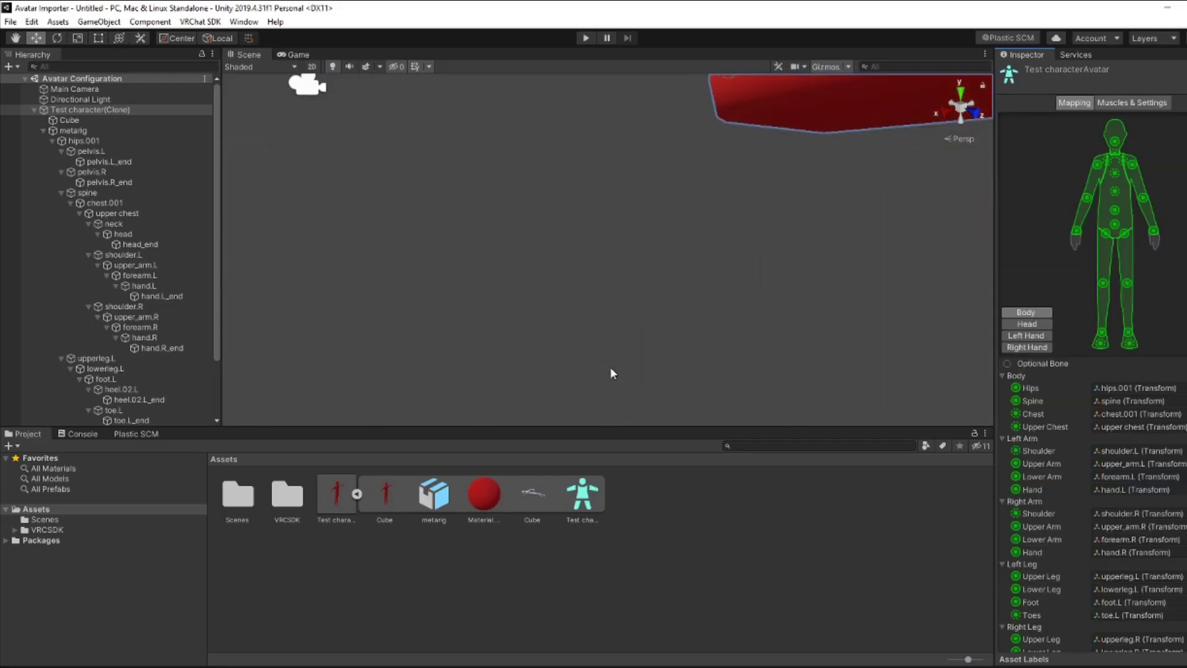
{"action": "key", "text": "s"}
{"action": "right_click_drag", "start_coordinate": [637, 258], "coordinate": [500, 269]}
{"action": "key", "text": "w"}
{"action": "key", "text": "s"}
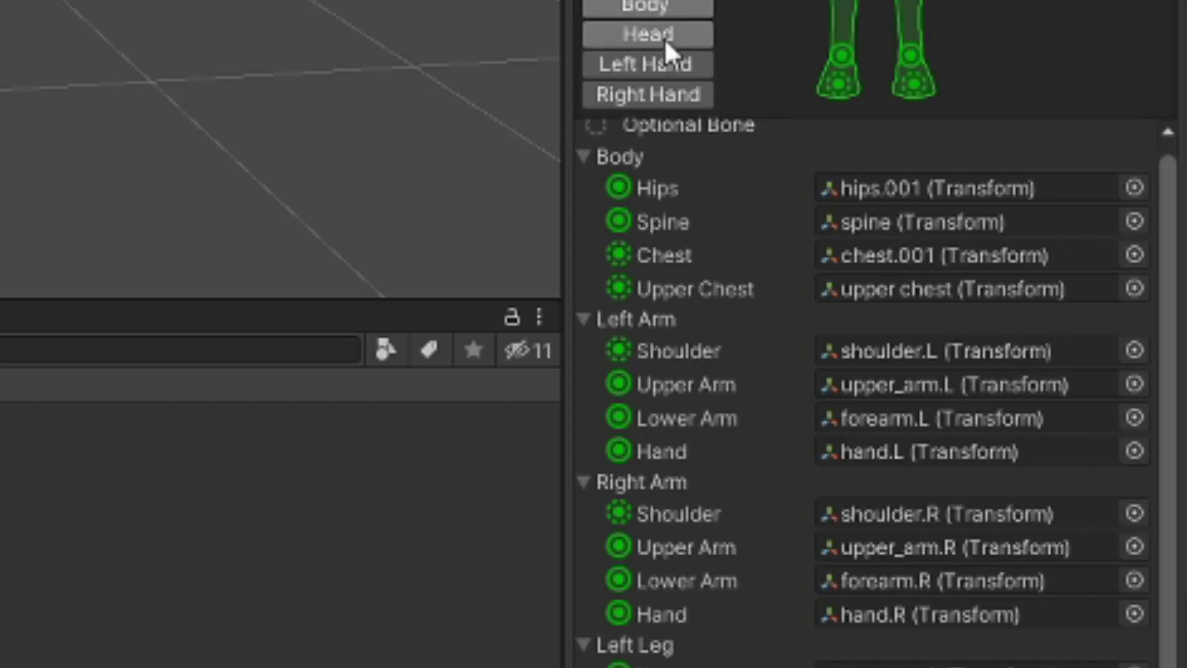
{"action": "left_click", "coordinate": [1026, 324]}
{"action": "left_click", "coordinate": [662, 3]}
{"action": "scroll", "coordinate": [1150, 514], "scroll_direction": "down", "scroll_amount": 5}
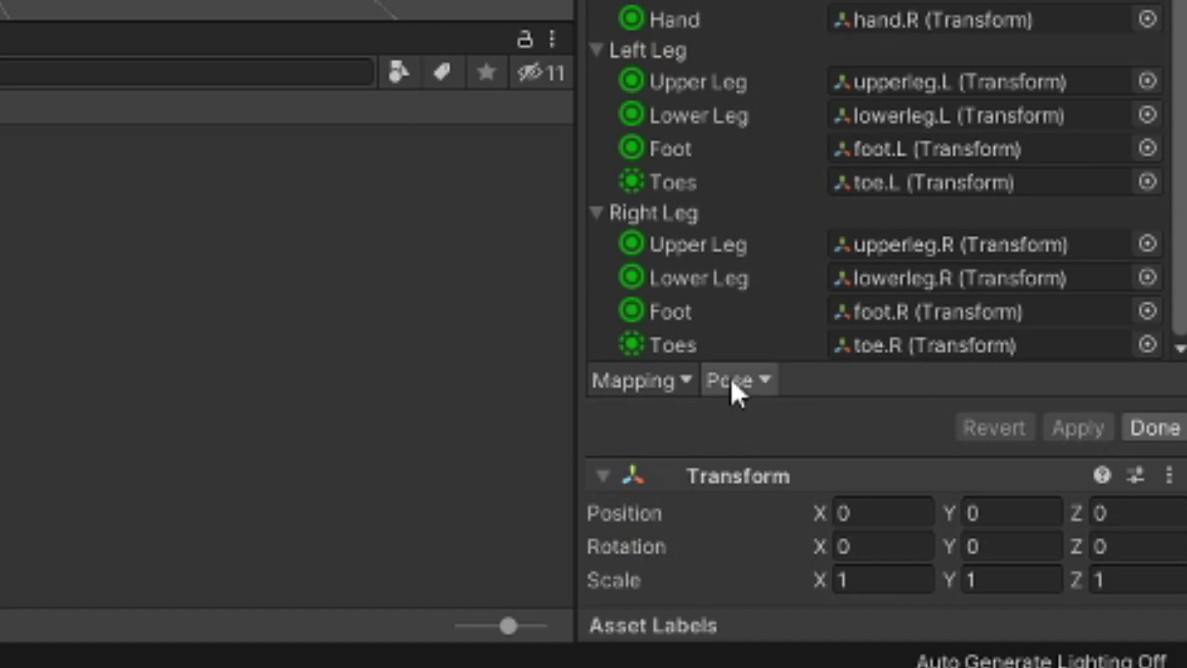
{"action": "left_click", "coordinate": [739, 380]}
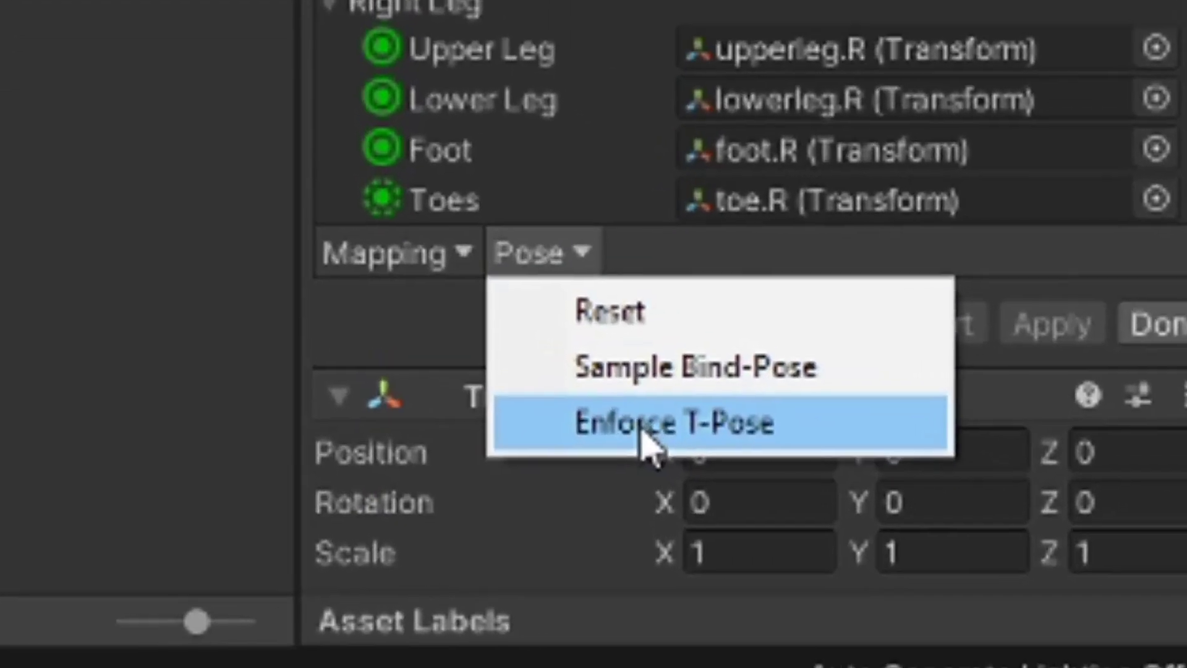
{"action": "left_click", "coordinate": [643, 432]}
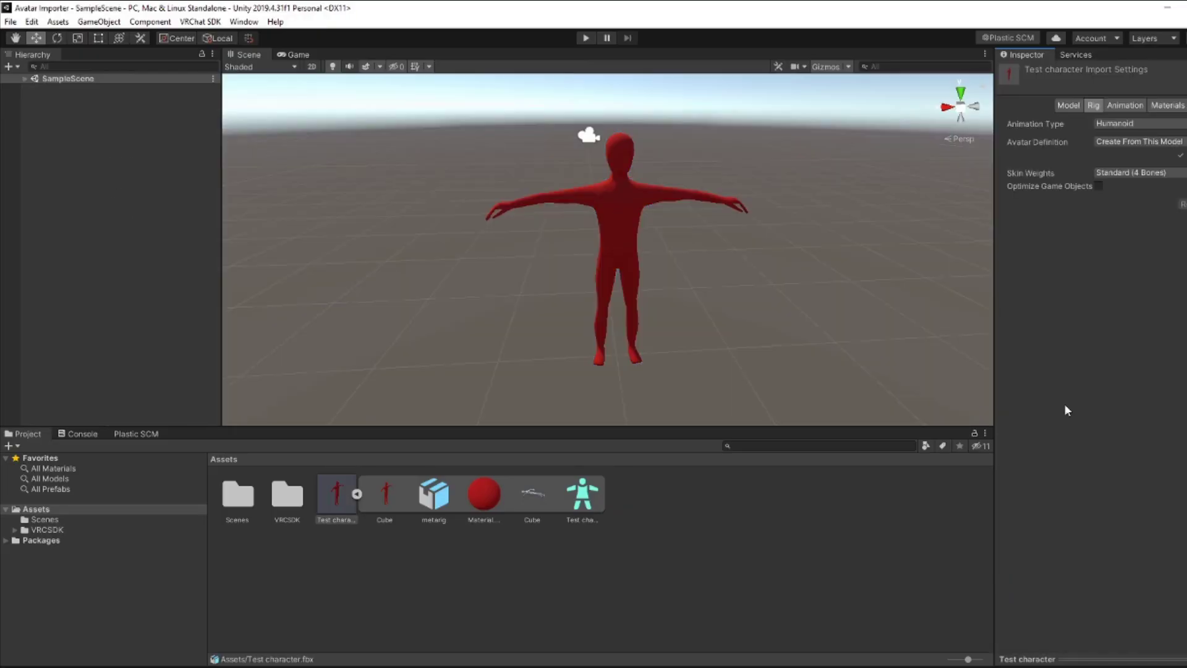
Set the model's material location to Use External Materials (Legacy), keeping Standard creation mode, and apply it.
{"action": "left_click", "coordinate": [1167, 105]}
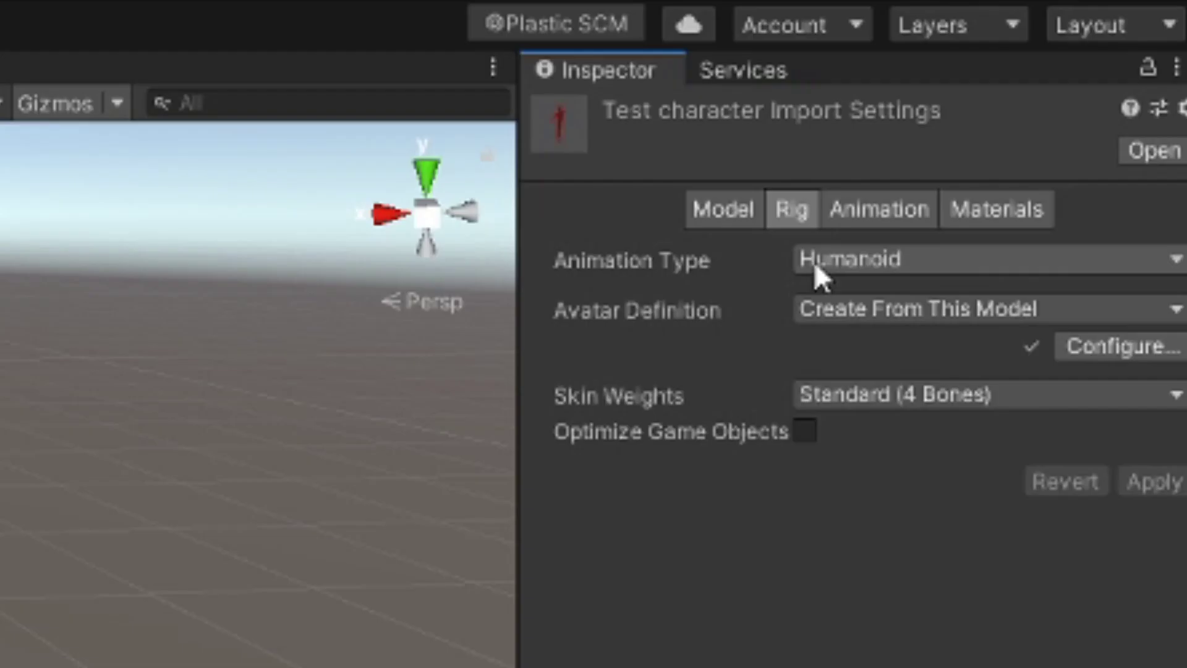
{"action": "left_click", "coordinate": [1167, 105]}
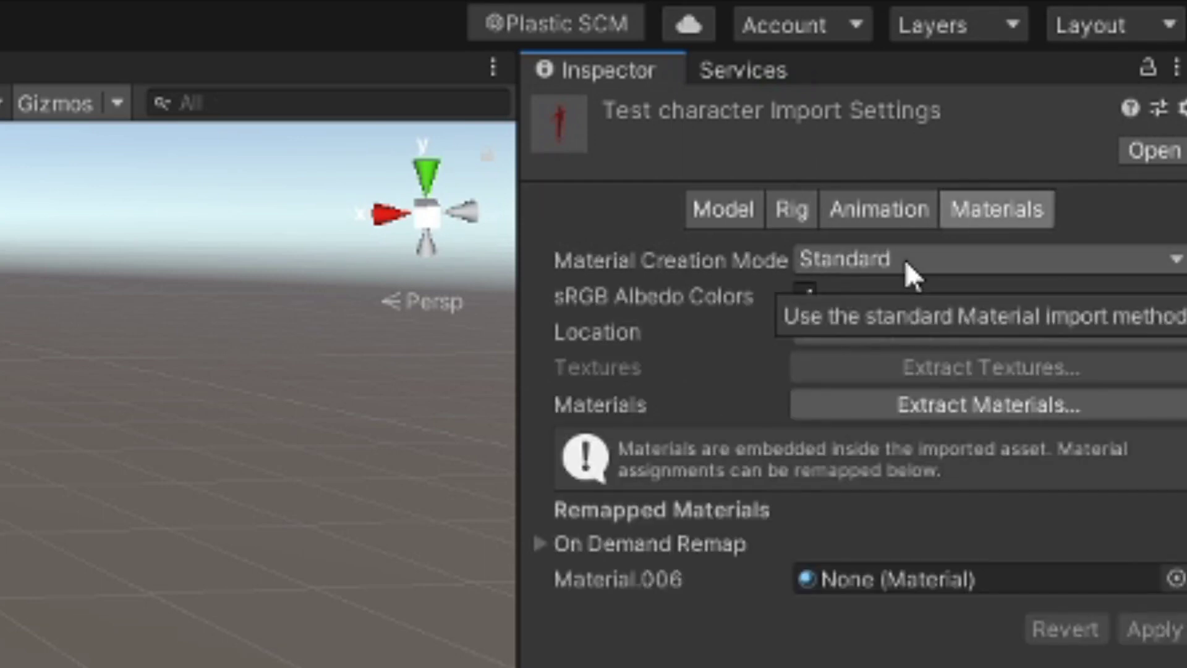
{"action": "left_click", "coordinate": [933, 254]}
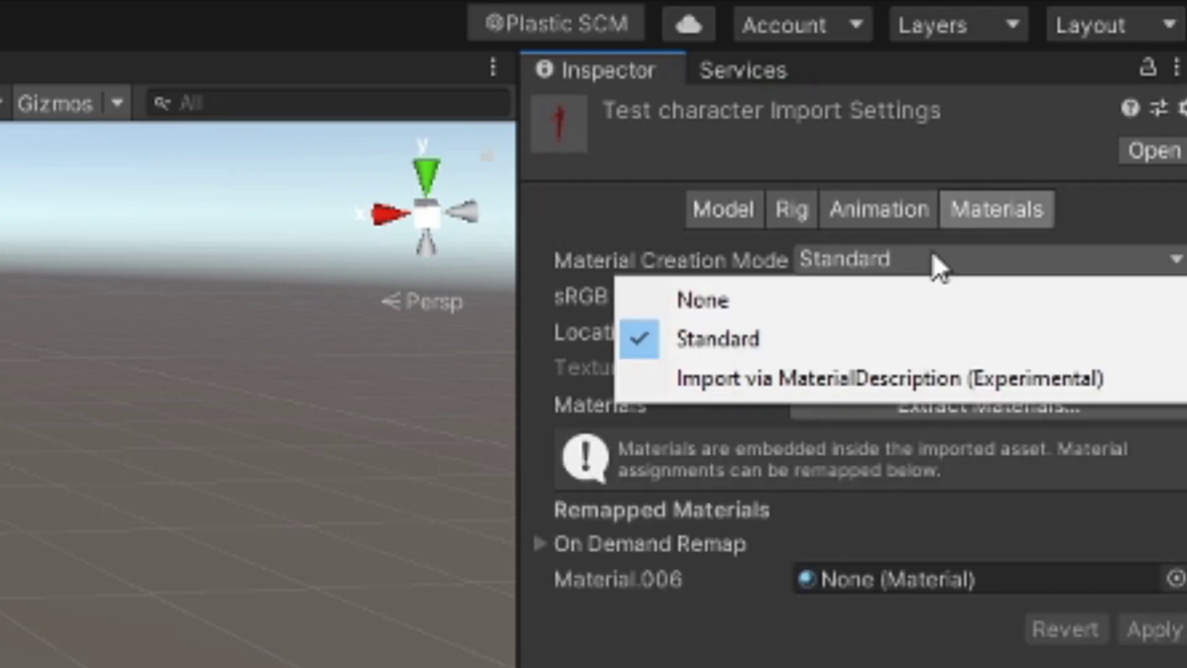
{"action": "left_click", "coordinate": [835, 524]}
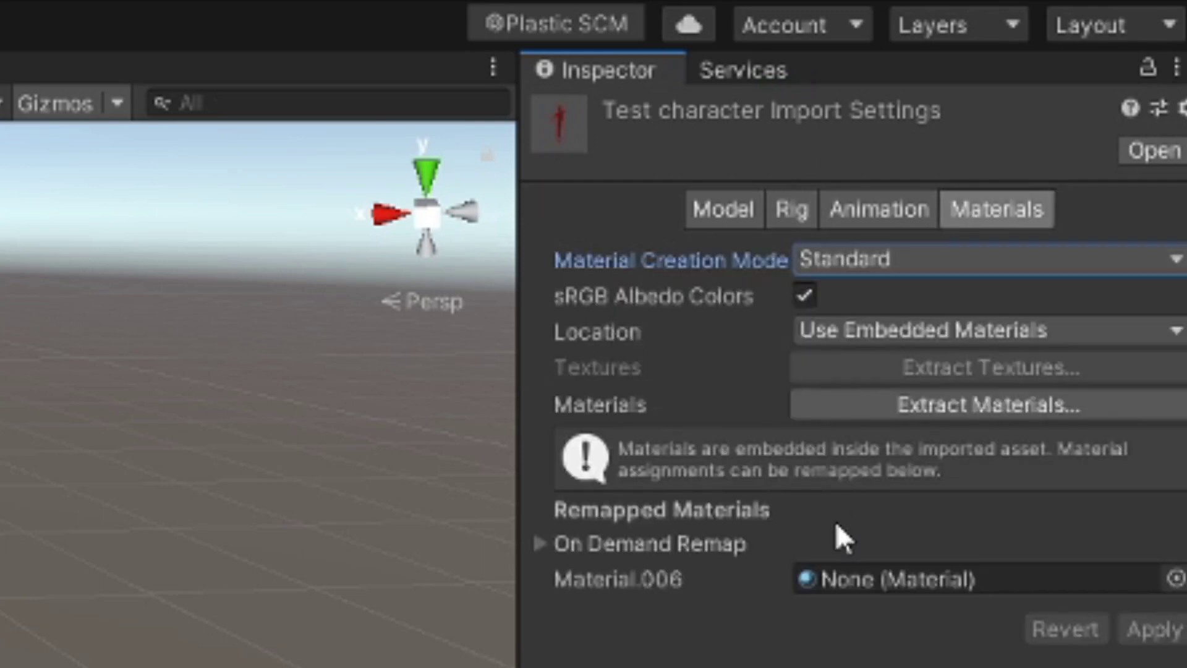
{"action": "left_click", "coordinate": [905, 330]}
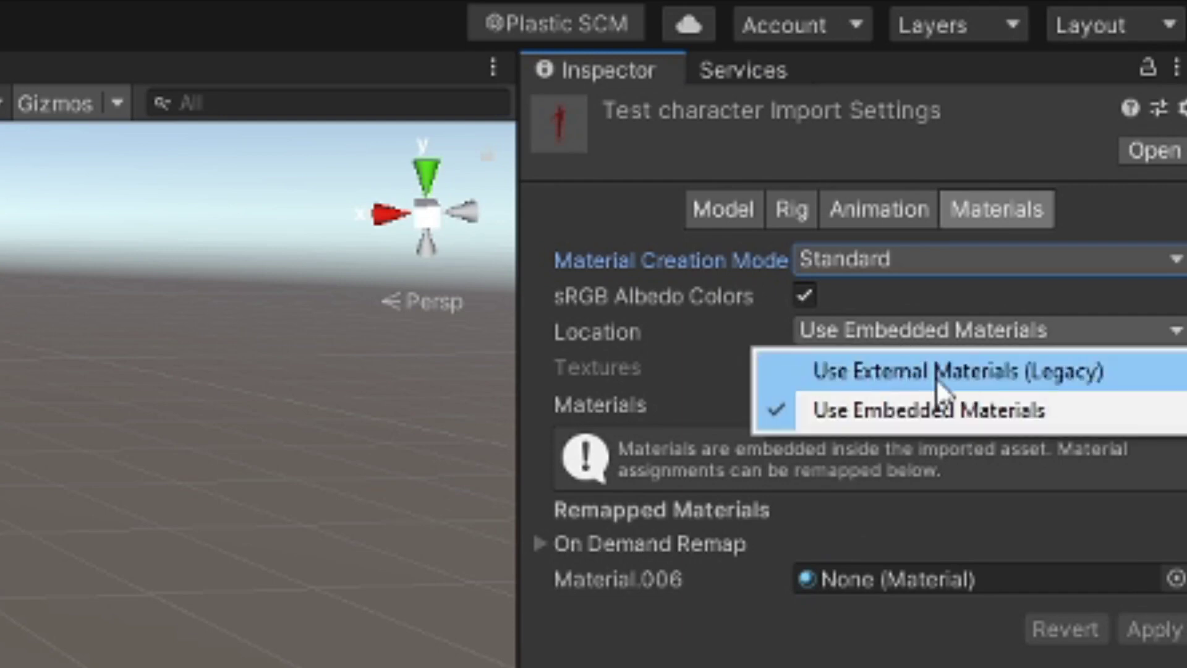
{"action": "left_click", "coordinate": [964, 372]}
{"action": "left_click", "coordinate": [1140, 589]}
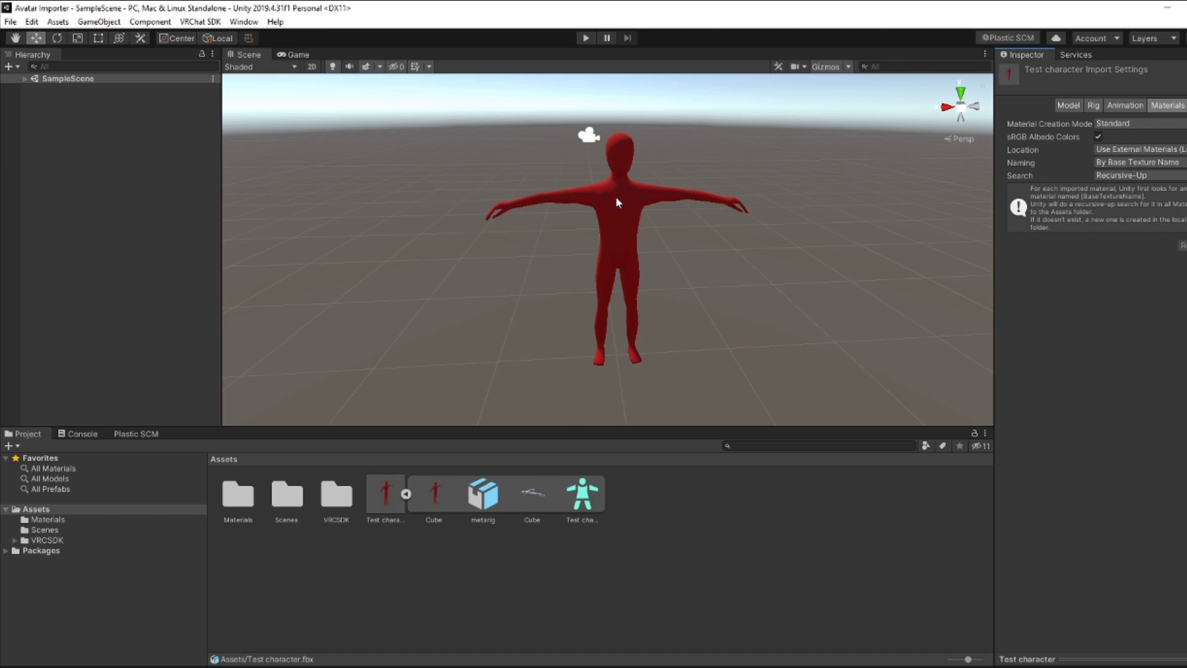
Add a VRC Avatar Descriptor component to the Test character in the scene.
{"action": "left_click_drag", "start_coordinate": [617, 203], "coordinate": [620, 209]}
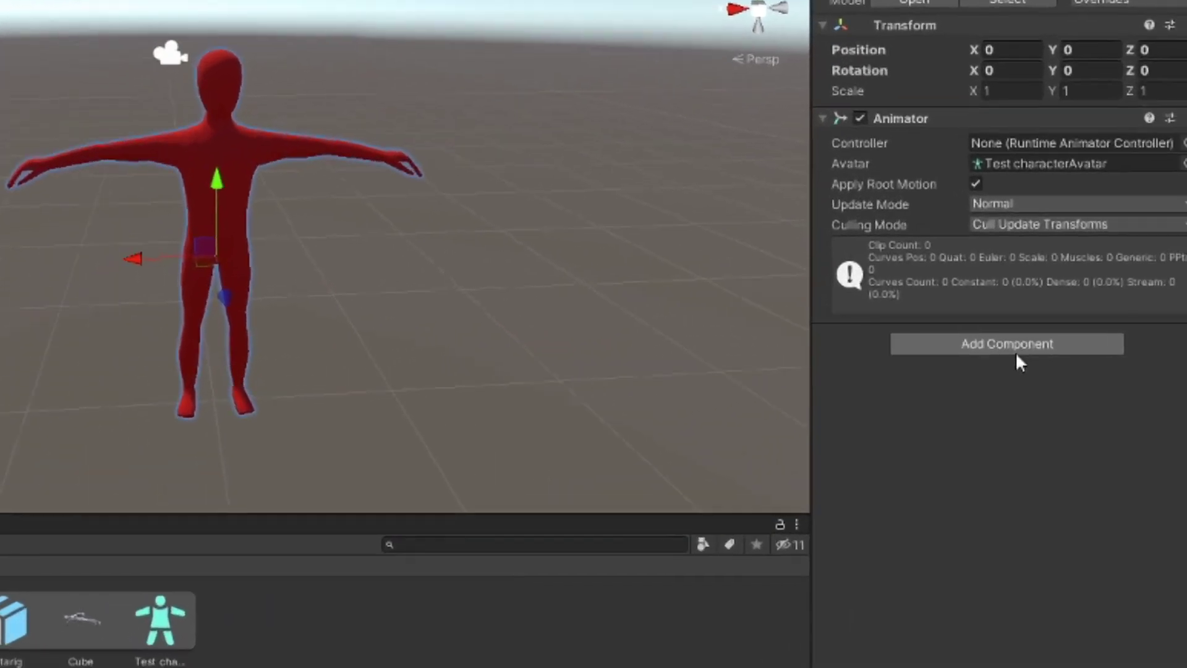
{"action": "left_click", "coordinate": [988, 359]}
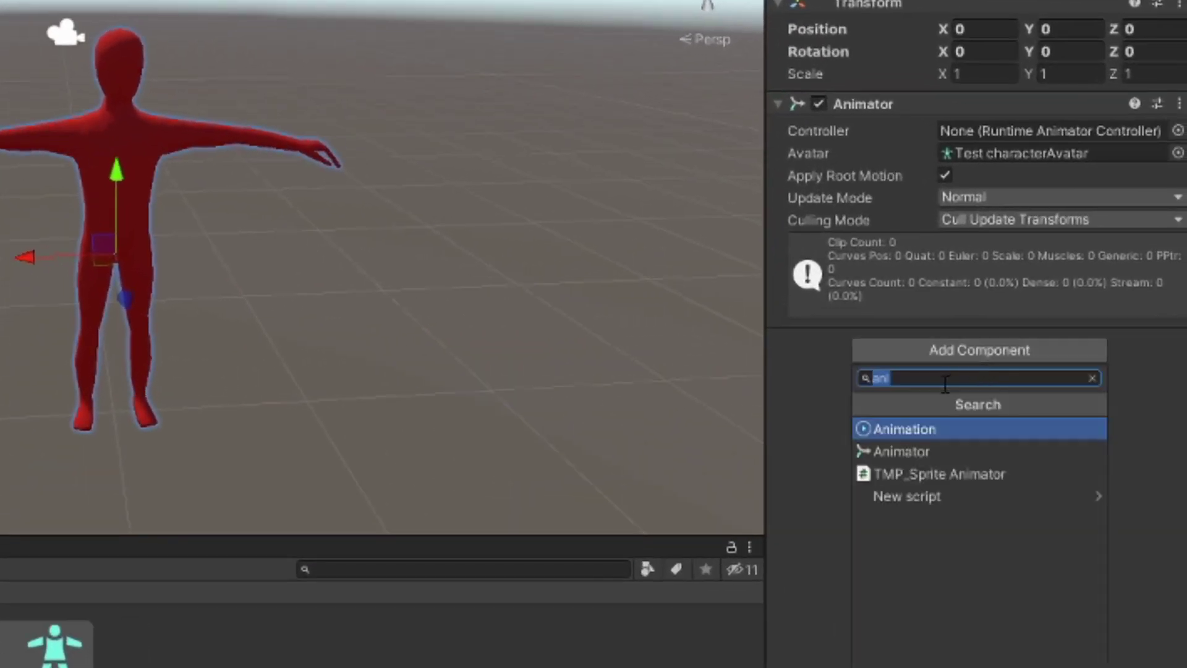
{"action": "type", "text": "des"}
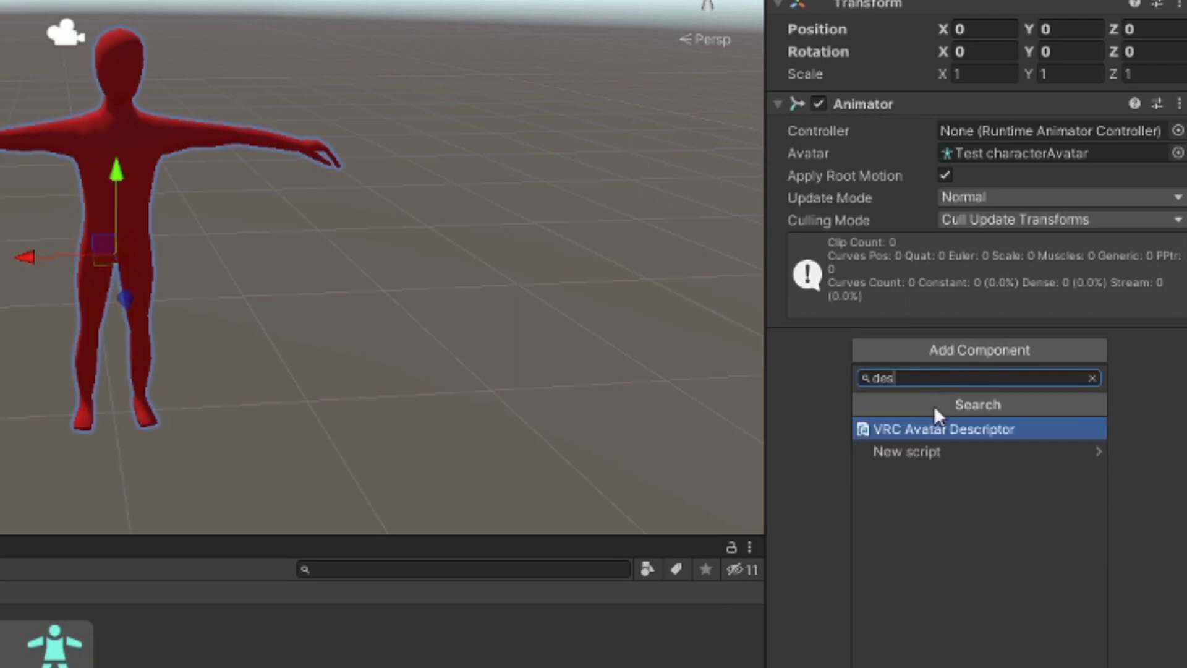
{"action": "left_click", "coordinate": [926, 429]}
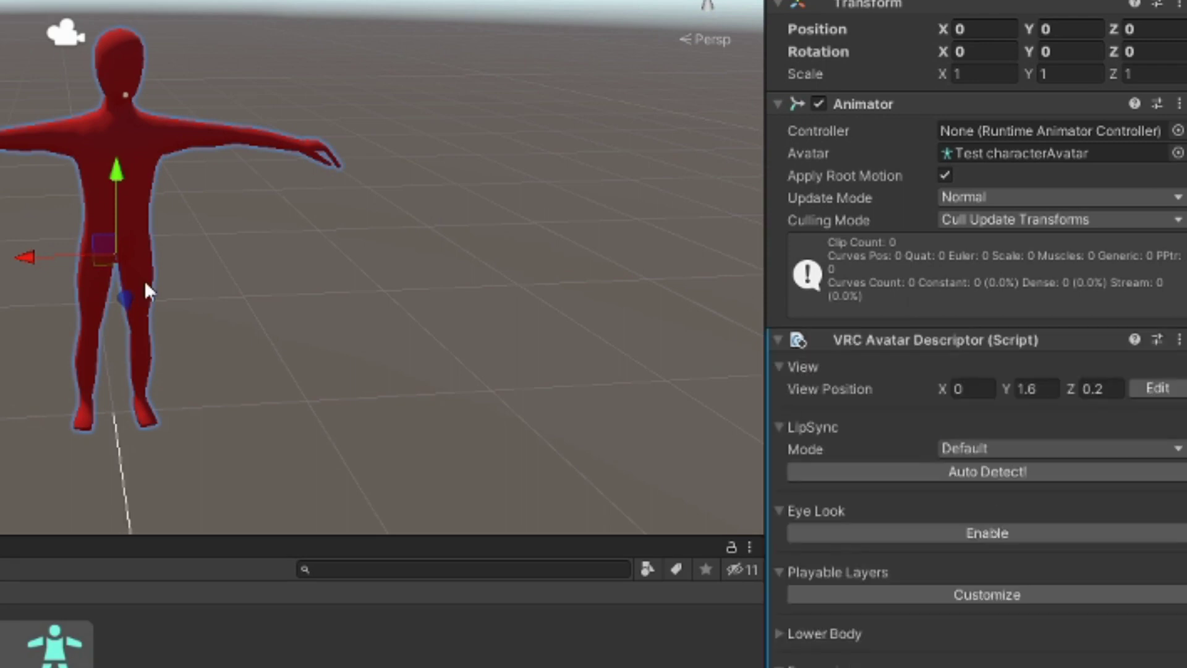
Place the avatar's view position at eye level in front of the face with Y at 1.66, and check the Animator's Apply Root Motion option.
{"action": "right_click_drag", "start_coordinate": [146, 292], "coordinate": [393, 169]}
{"action": "key", "text": "w"}
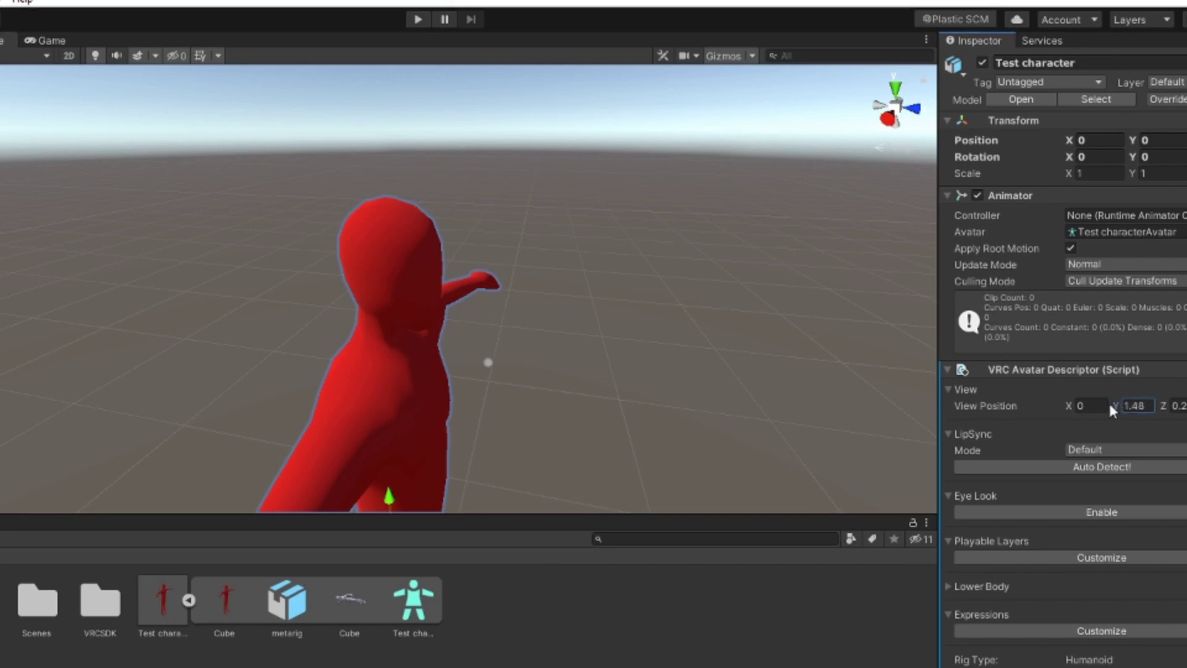
{"action": "left_click_drag", "start_coordinate": [1160, 406], "coordinate": [1162, 405]}
{"action": "left_click_drag", "start_coordinate": [670, 338], "coordinate": [333, 300], "text": "alt"}
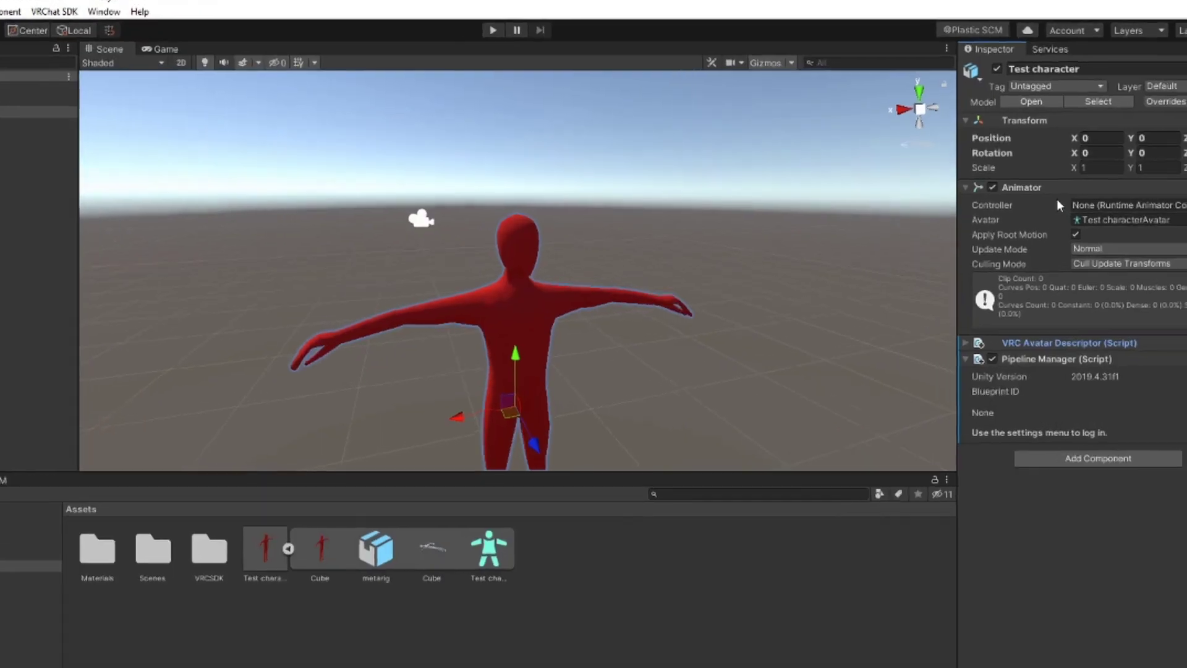
{"action": "left_click", "coordinate": [1053, 196]}
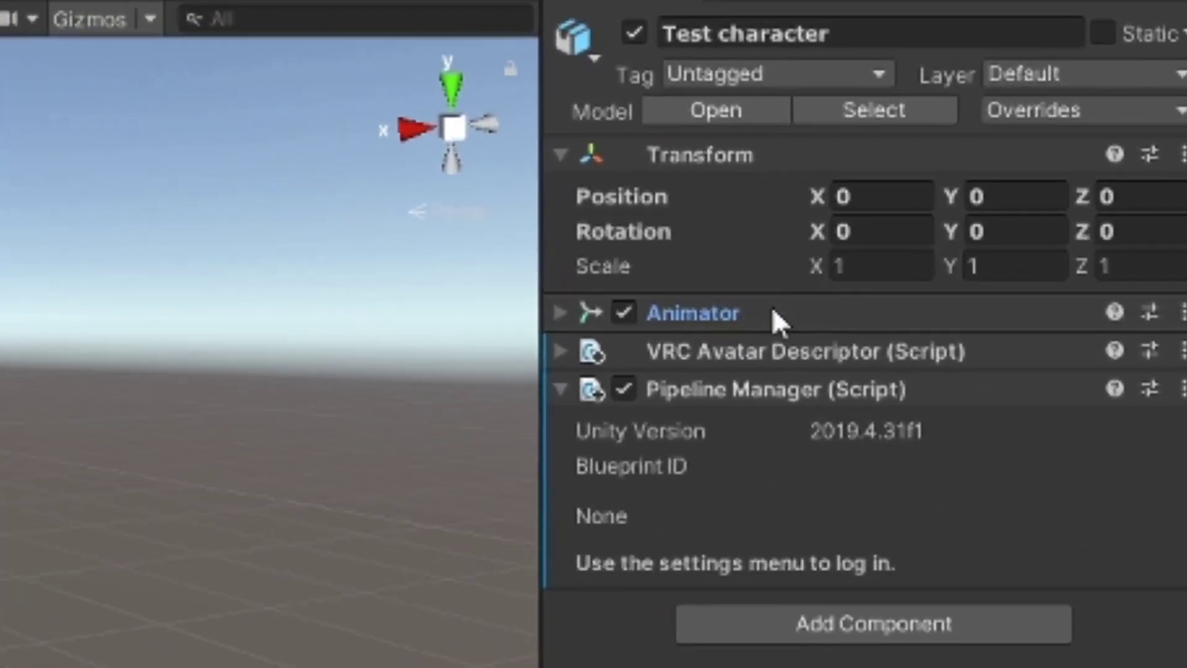
{"action": "left_click", "coordinate": [922, 235]}
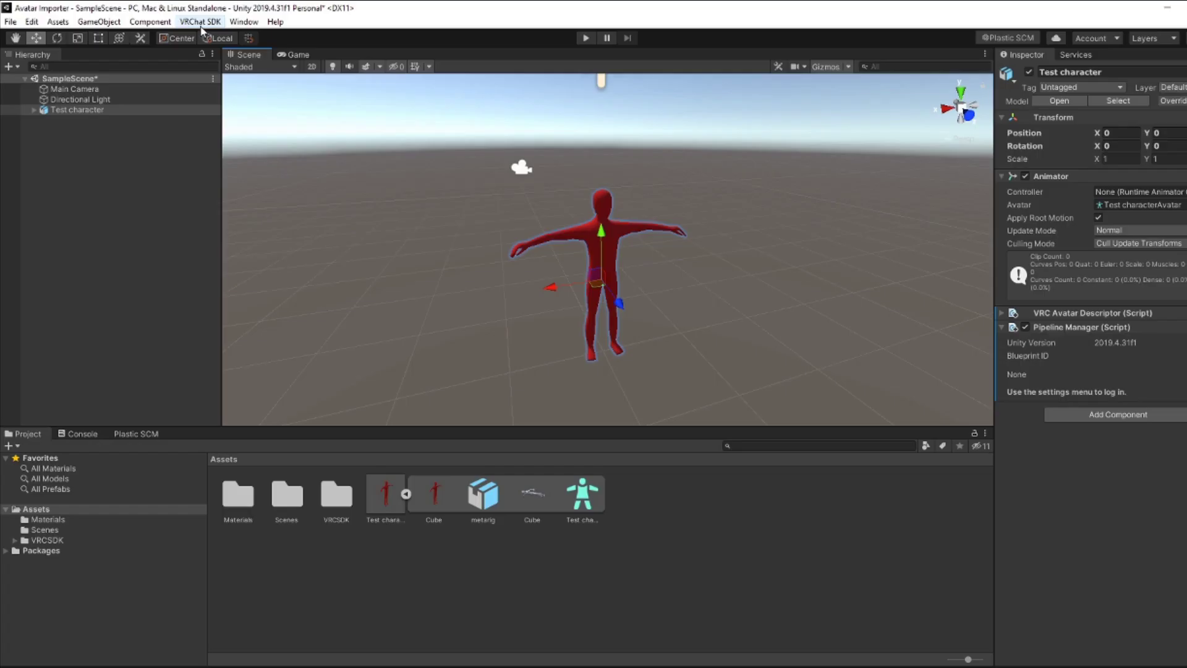
Open the VRChat SDK control panel and sign in with the account username and password.
{"action": "left_click", "coordinate": [200, 22]}
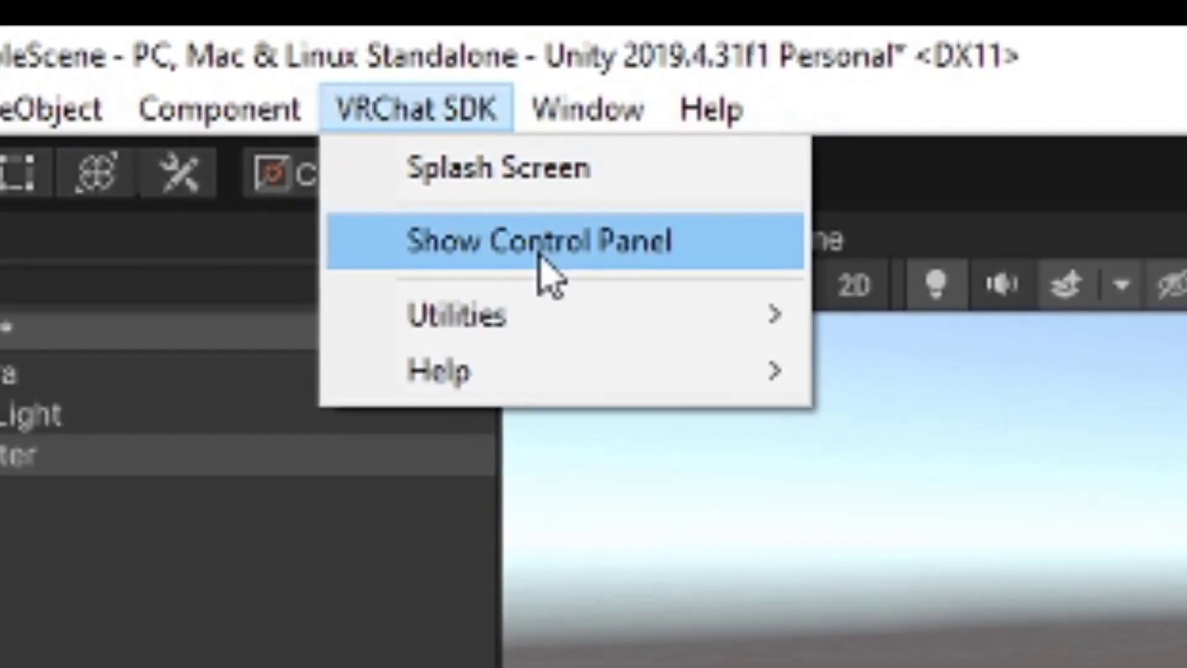
{"action": "left_click", "coordinate": [539, 253]}
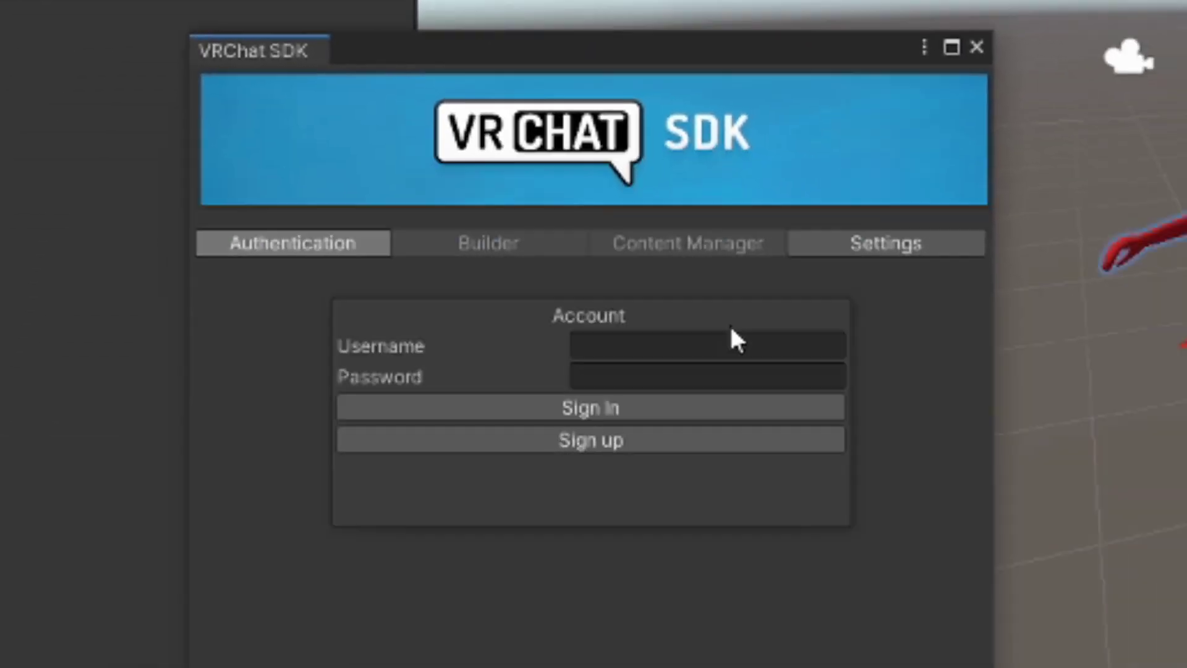
{"action": "left_click", "coordinate": [715, 342]}
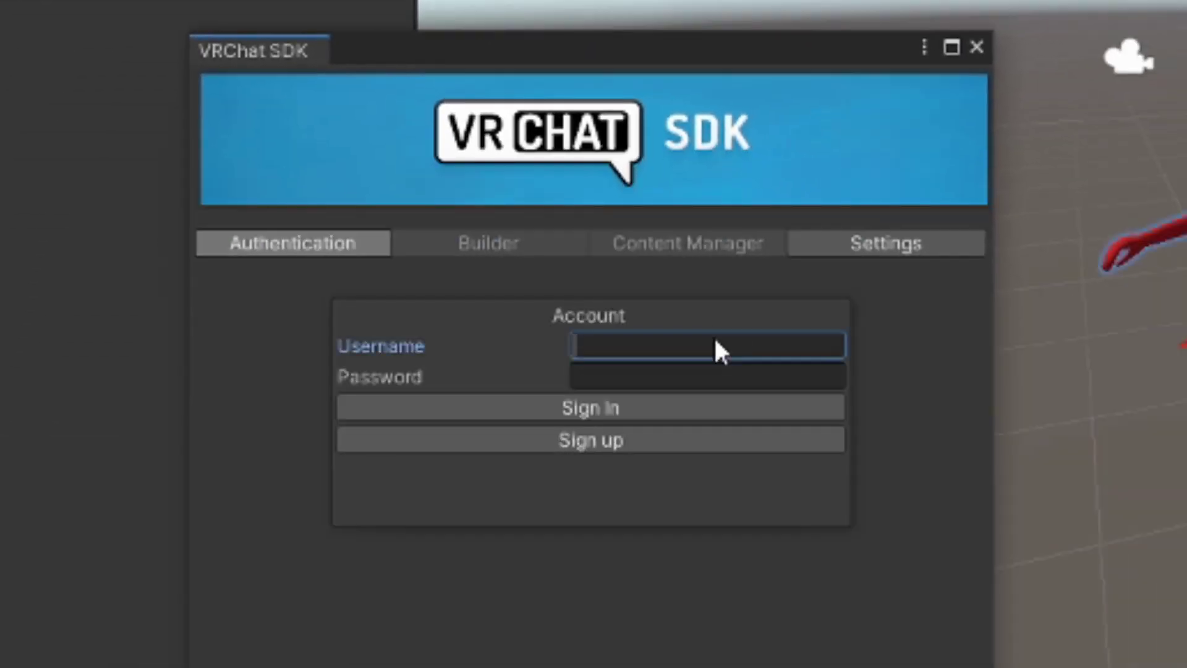
{"action": "type", "text": "Retro Plus"}
{"action": "left_click", "coordinate": [697, 378]}
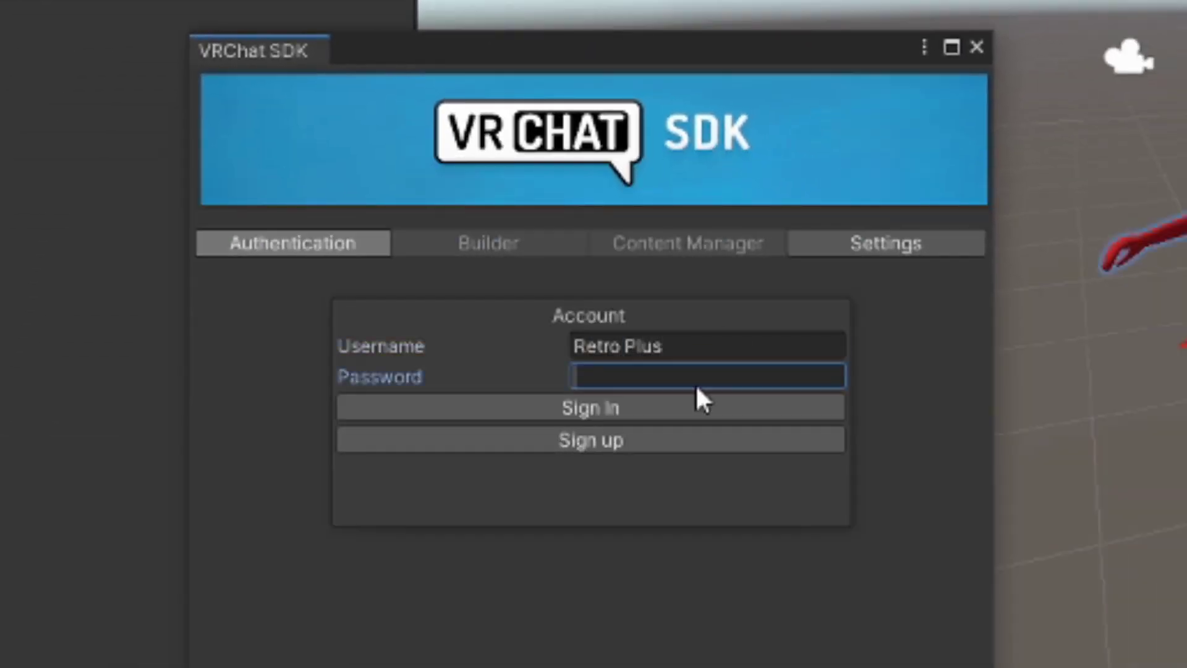
{"action": "type", "text": "*****************"}
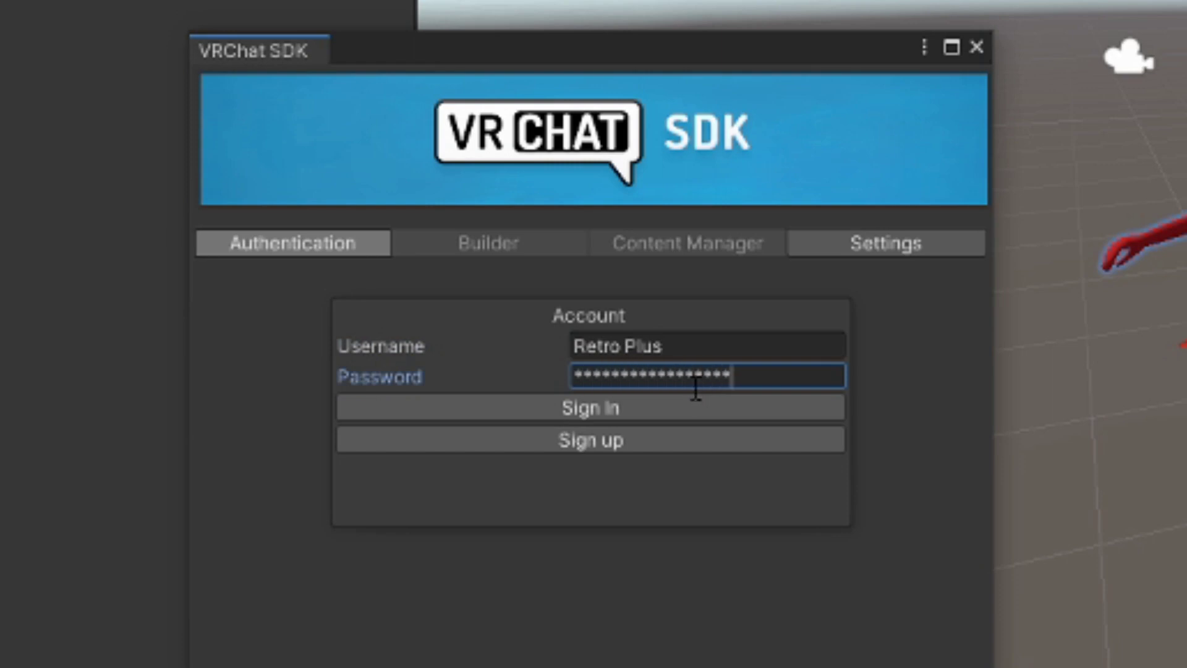
{"action": "left_click", "coordinate": [683, 408]}
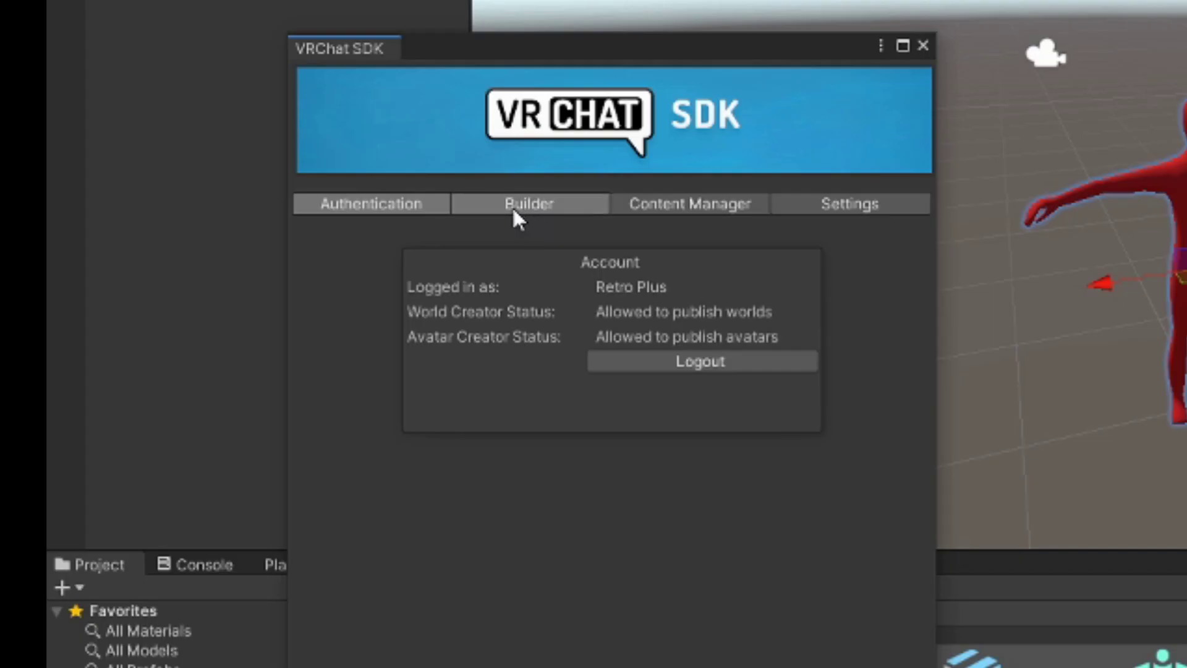
Auto-fix the avatar's disabled mesh Read/Write and Blendshape Normals import errors in the SDK Builder.
{"action": "left_click", "coordinate": [514, 213]}
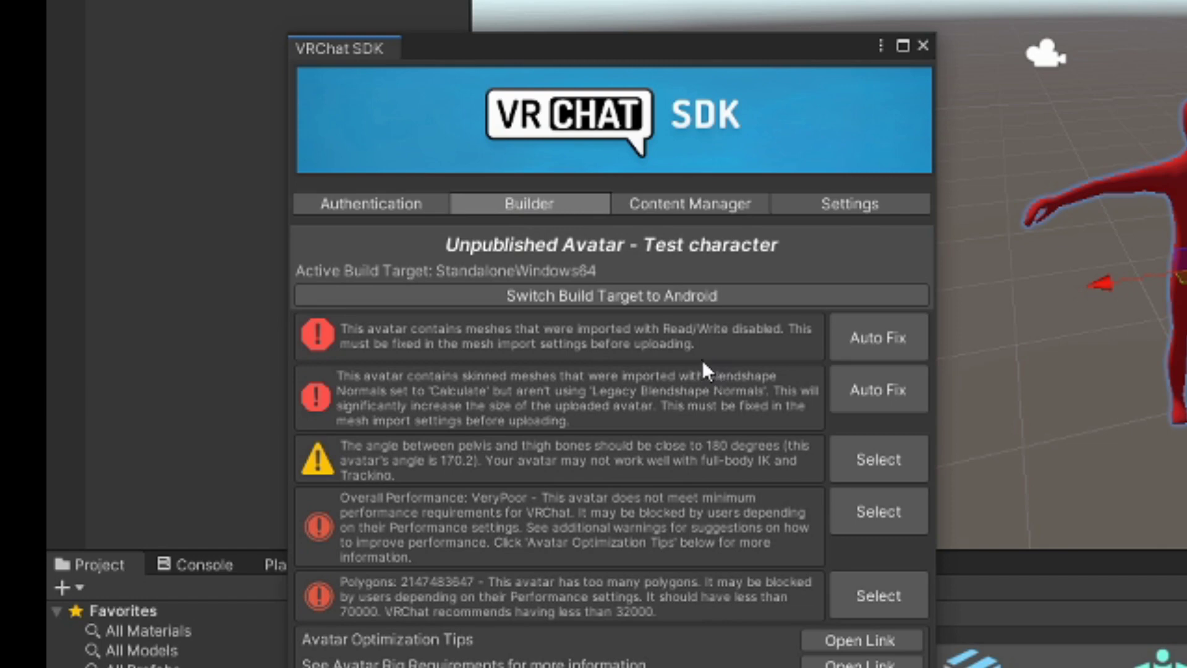
{"action": "left_click", "coordinate": [877, 352]}
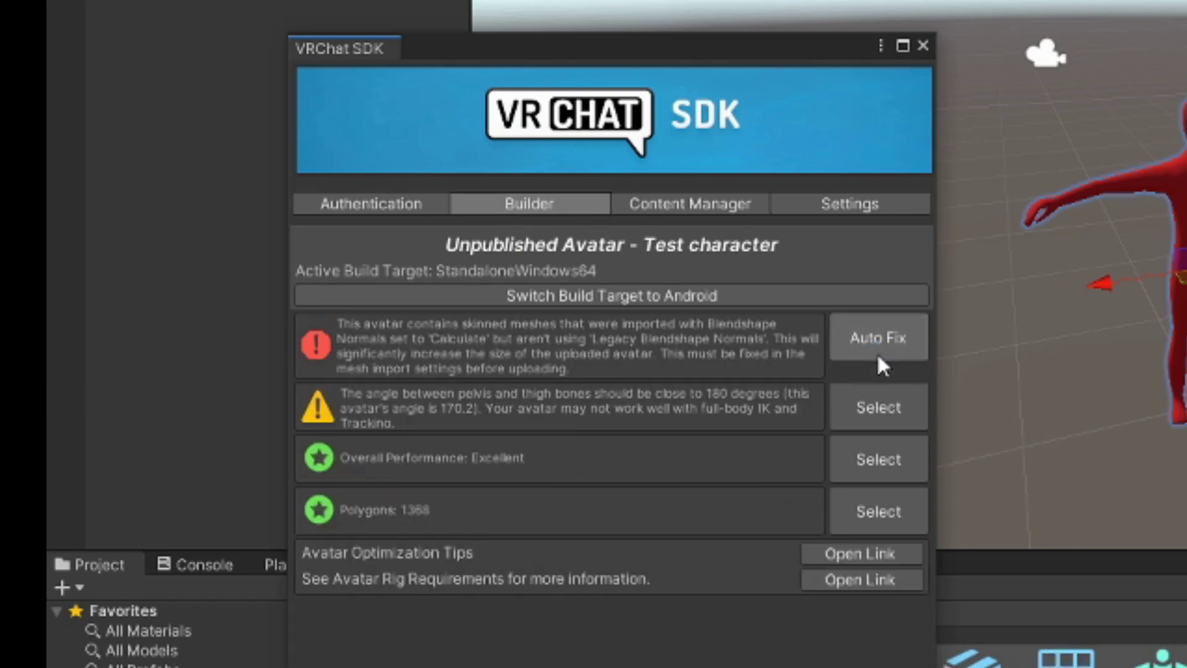
{"action": "left_click", "coordinate": [877, 355]}
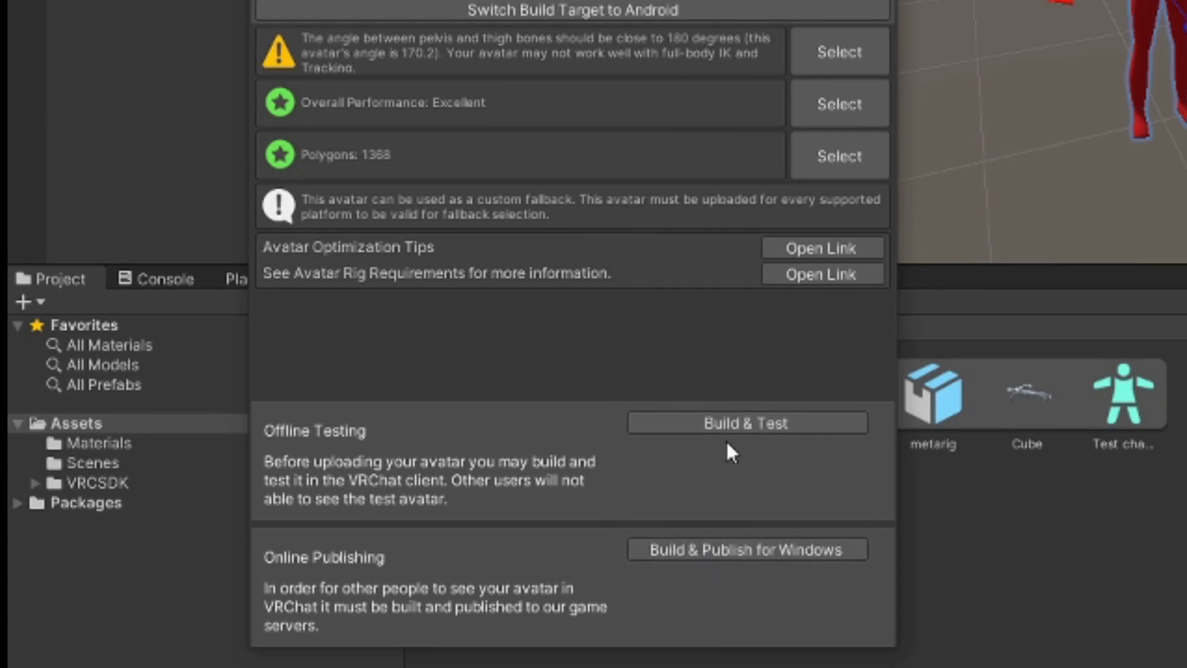
Build the avatar for offline testing, and build and publish it for Windows, closing the SDK window over the New Avatar form.
{"action": "left_click", "coordinate": [748, 431]}
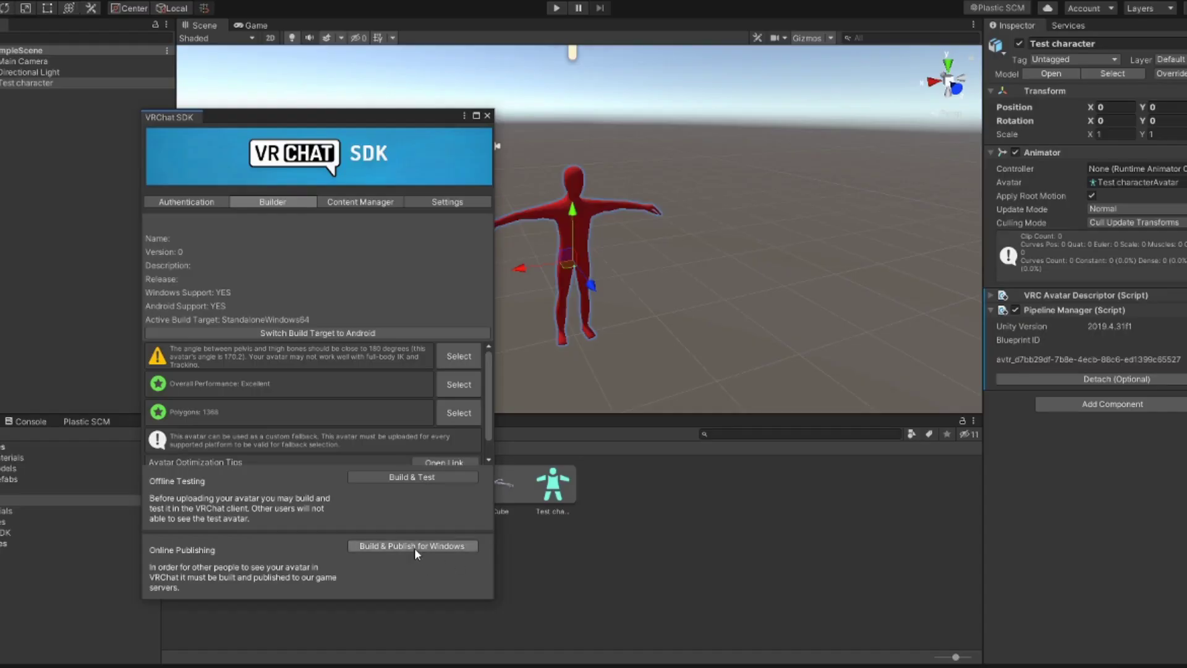
{"action": "left_click", "coordinate": [414, 546]}
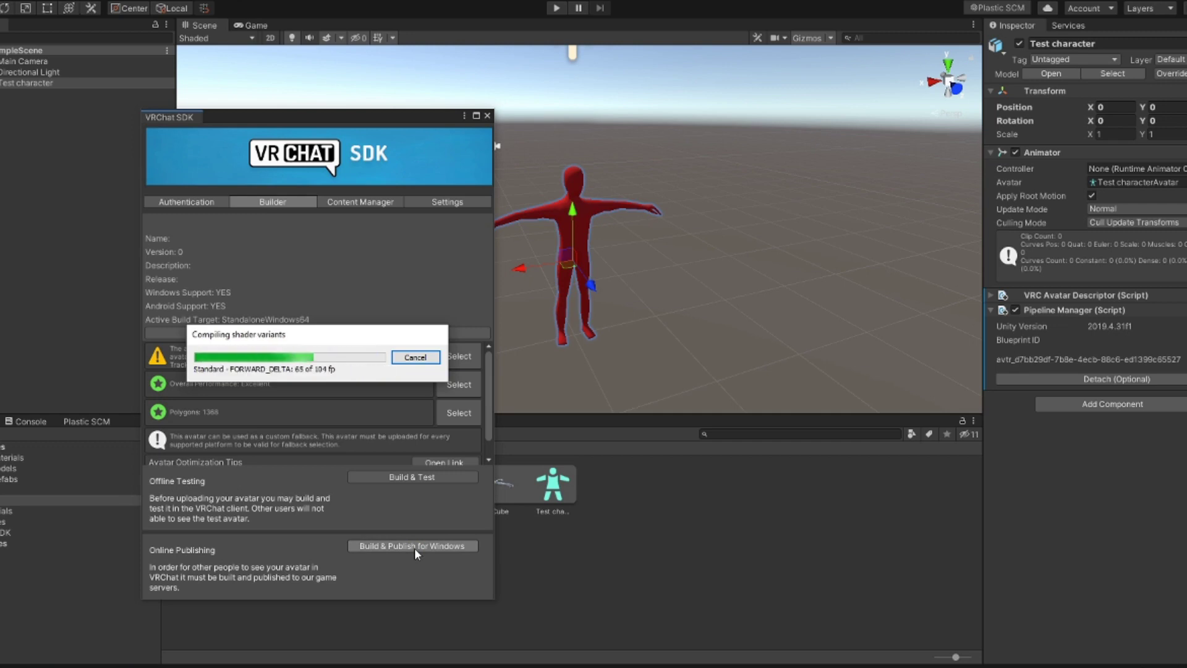
{"action": "left_click", "coordinate": [414, 548]}
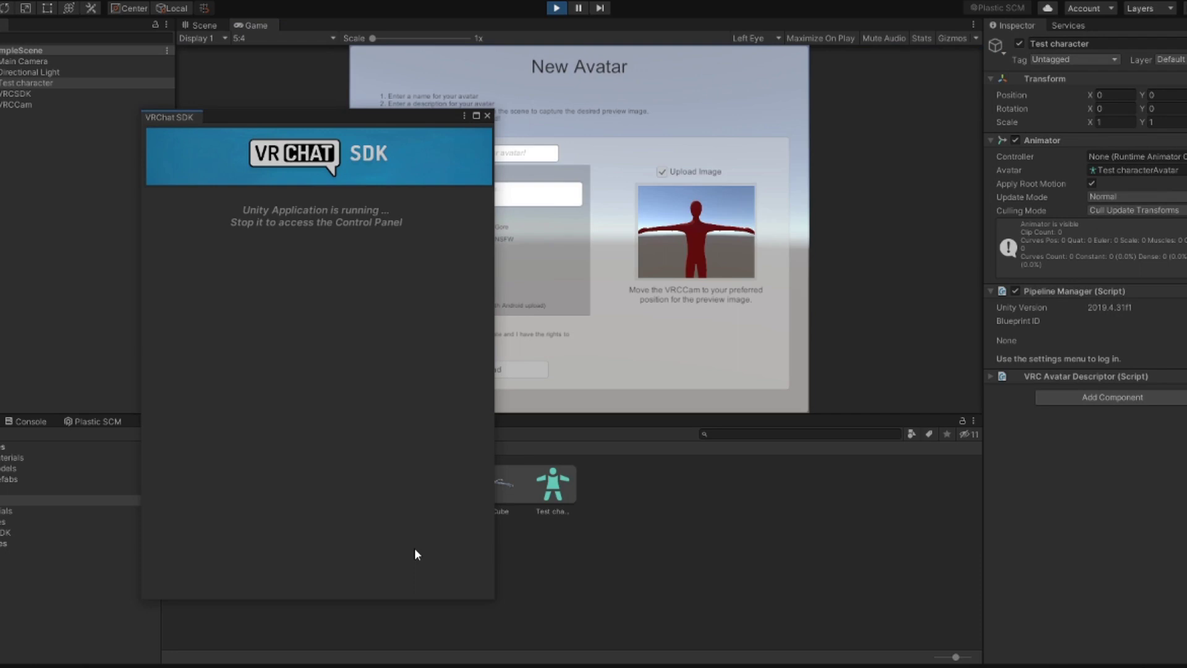
{"action": "left_click", "coordinate": [488, 116]}
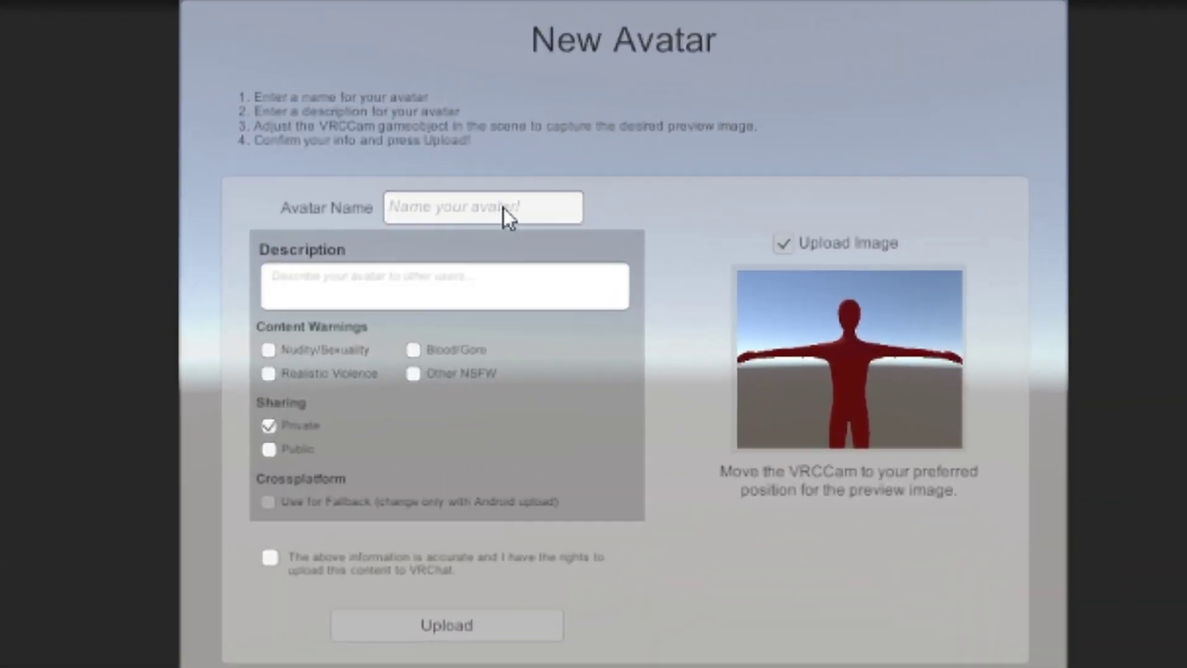
Name the new avatar Test Model, describe it as Test, and confirm the information is accurate and the upload rights are held.
{"action": "left_click", "coordinate": [518, 153]}
{"action": "type", "text": "Test Model"}
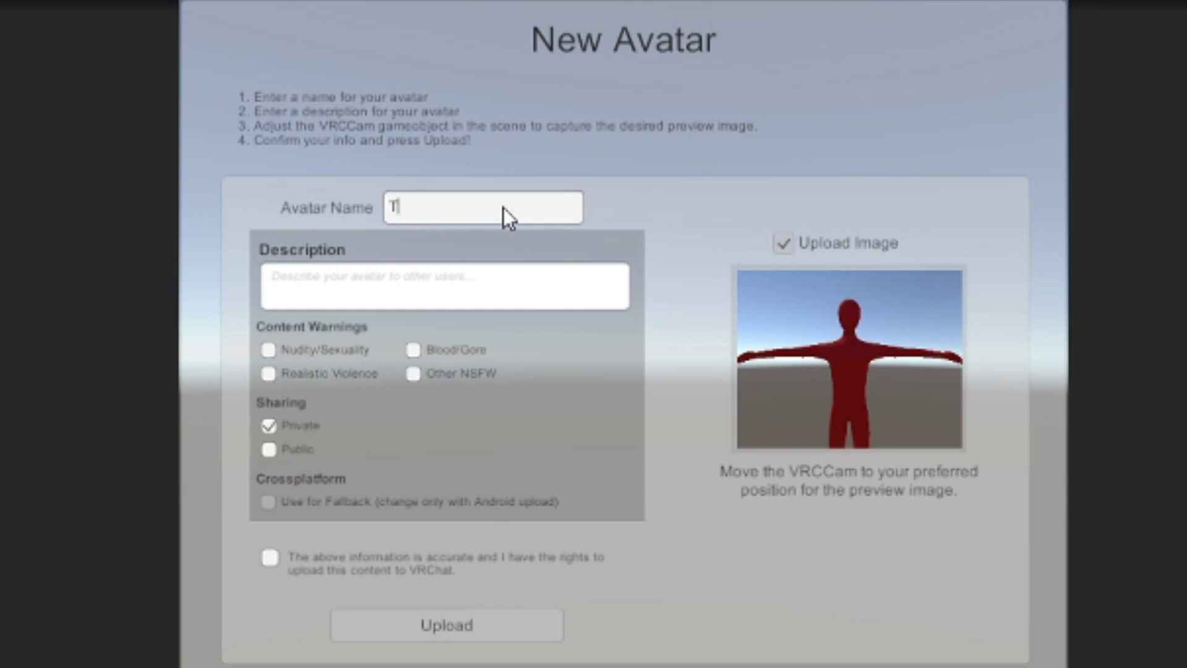
{"action": "left_click", "coordinate": [465, 276]}
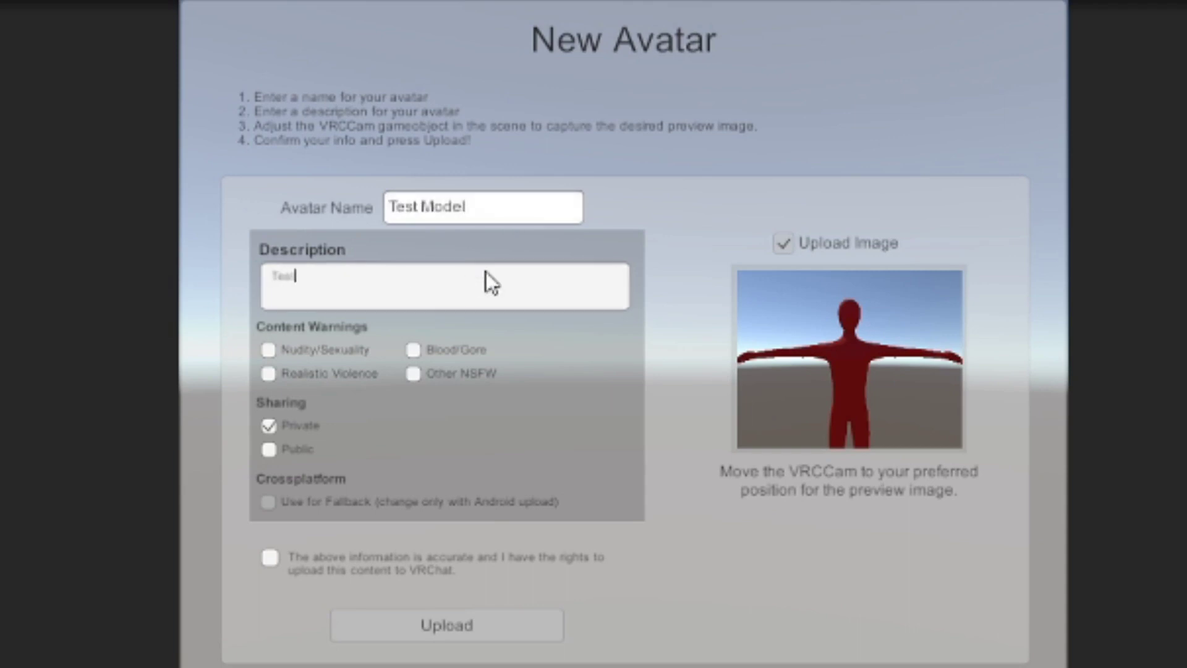
{"action": "left_click", "coordinate": [270, 557]}
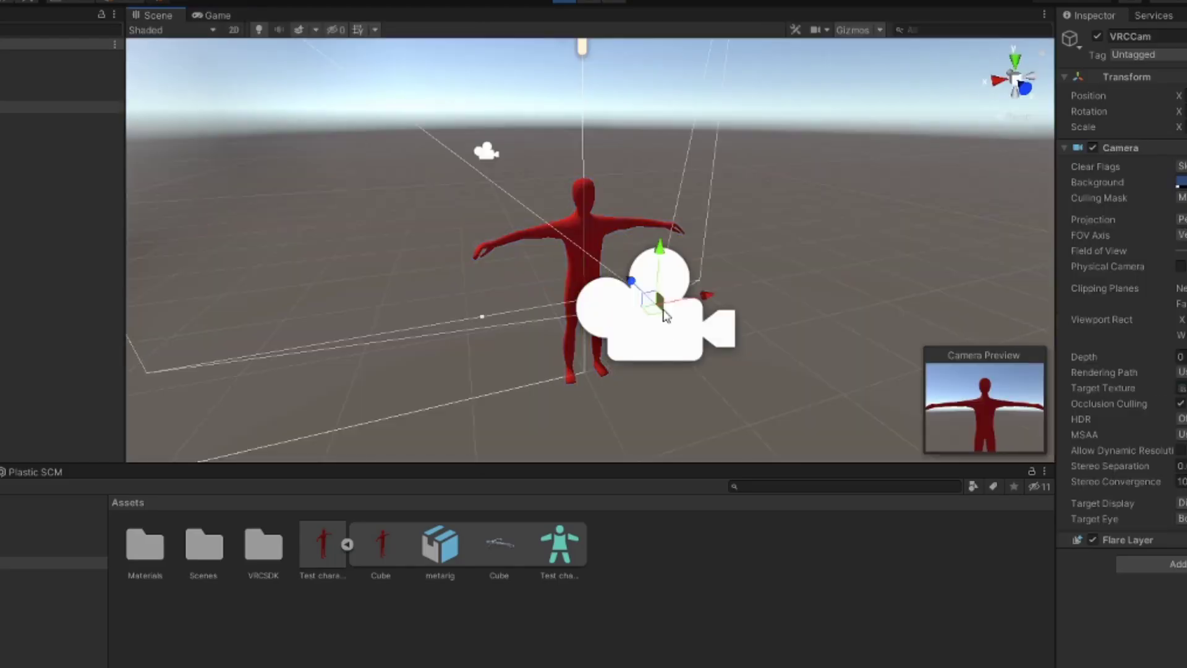
Reposition the VRCCam to frame the whole character and give the preview image a solid white background.
{"action": "left_click_drag", "start_coordinate": [595, 317], "coordinate": [465, 195]}
{"action": "left_click", "coordinate": [1181, 200]}
{"action": "left_click", "coordinate": [1181, 182]}
{"action": "left_click_drag", "start_coordinate": [1078, 287], "coordinate": [1089, 193]}
{"action": "left_click", "coordinate": [493, 226]}
{"action": "left_click_drag", "start_coordinate": [495, 232], "coordinate": [564, 378]}
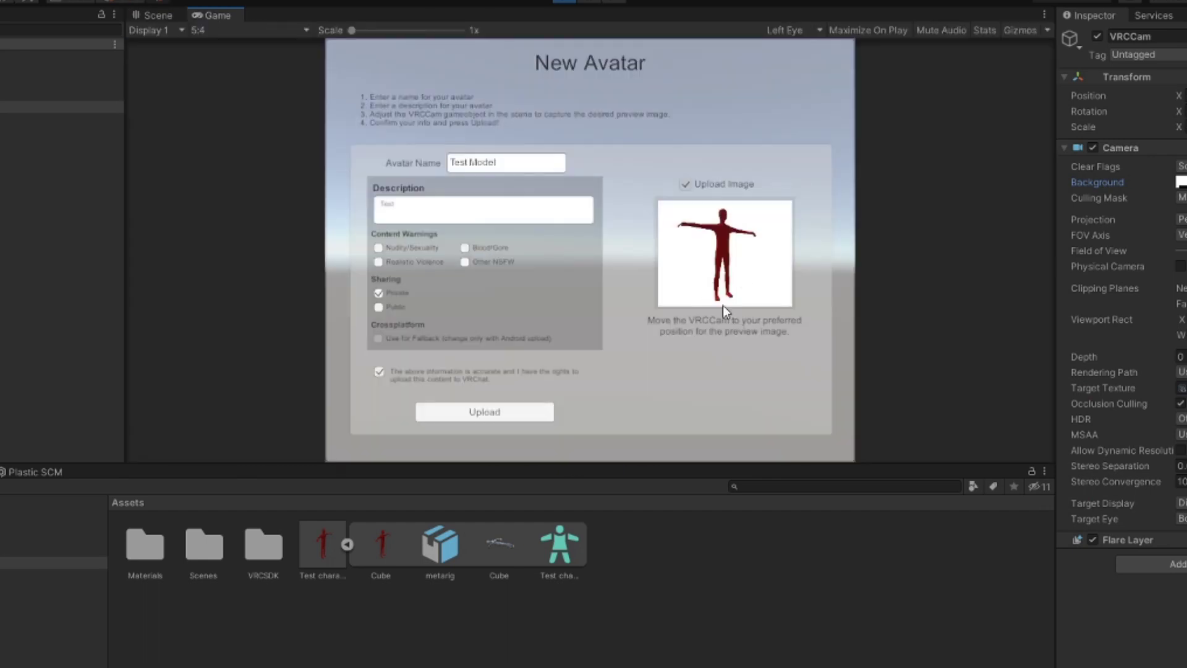
Upload the Test Model avatar to VRChat and acknowledge the completion dialog.
{"action": "left_click", "coordinate": [487, 412]}
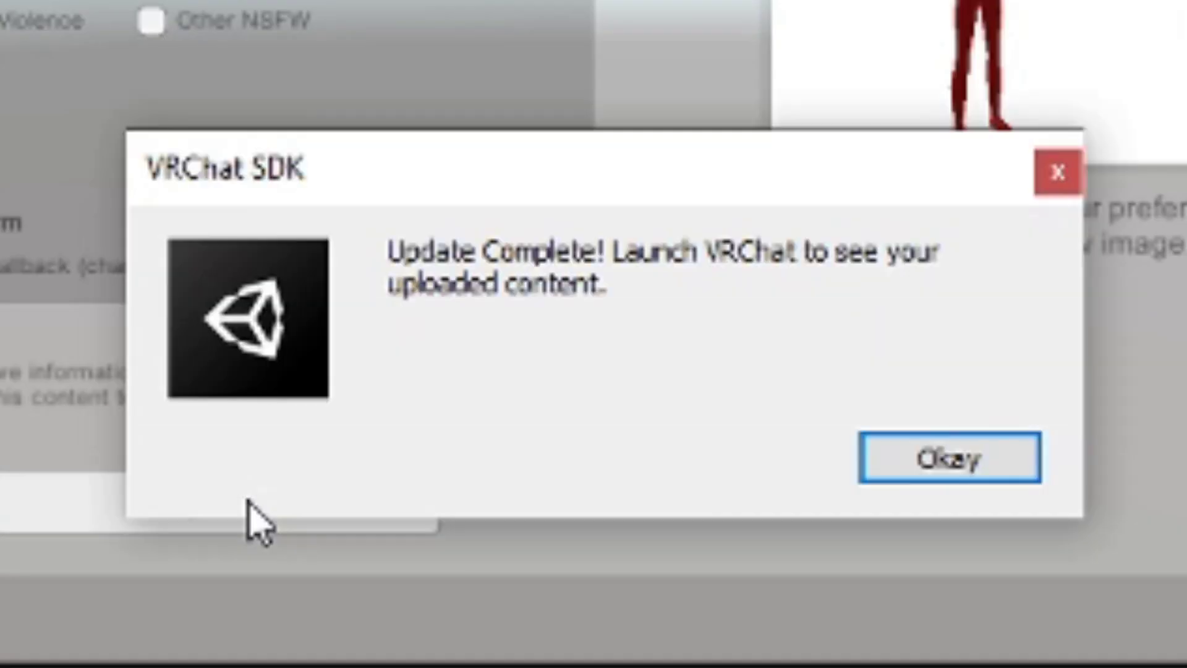
{"action": "left_click", "coordinate": [935, 471]}
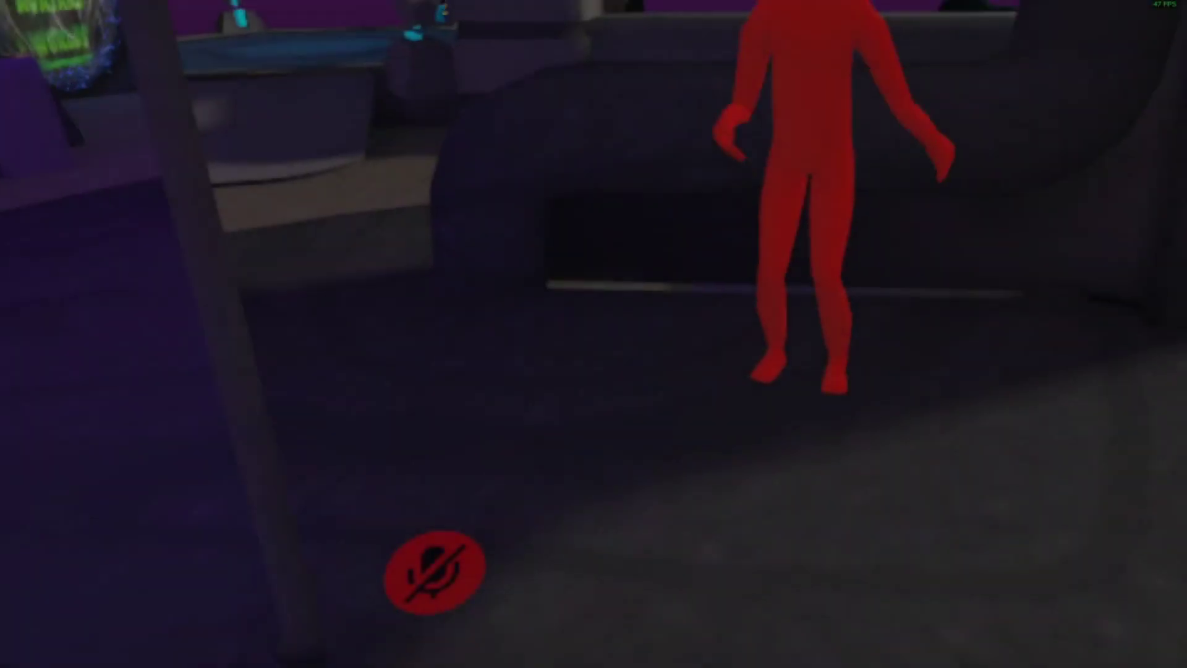